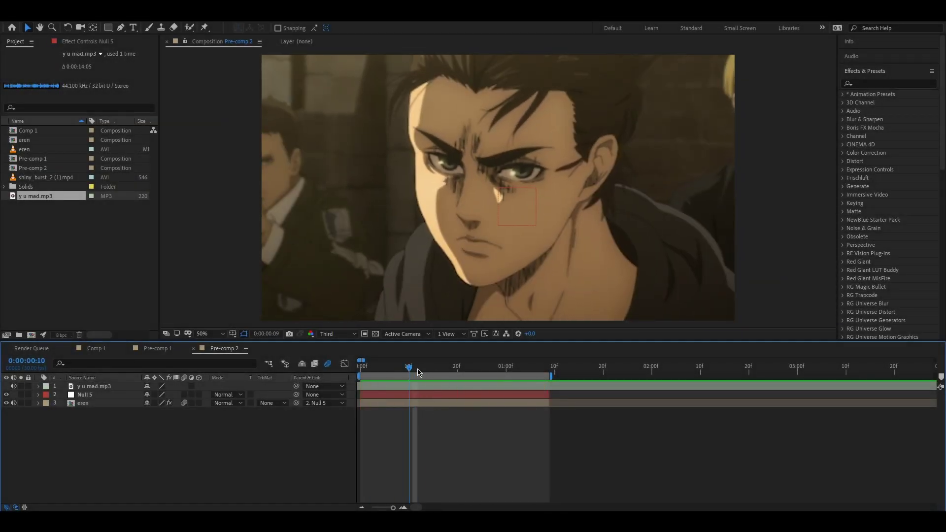
Step: Stop the preview, add Camera 1 with default settings, and move it below the audio layer
key(space)
right_click(325, 437)
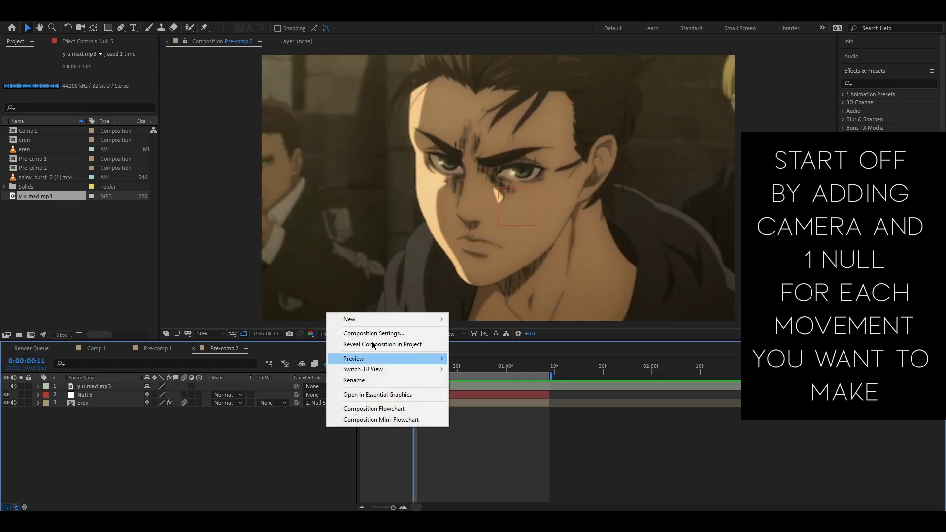
mouse_move(359, 319)
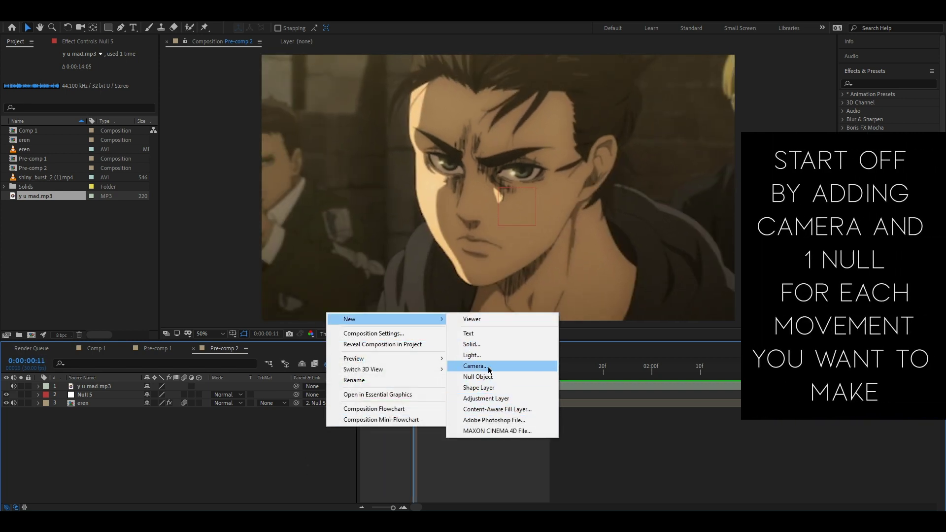
click(481, 366)
click(288, 242)
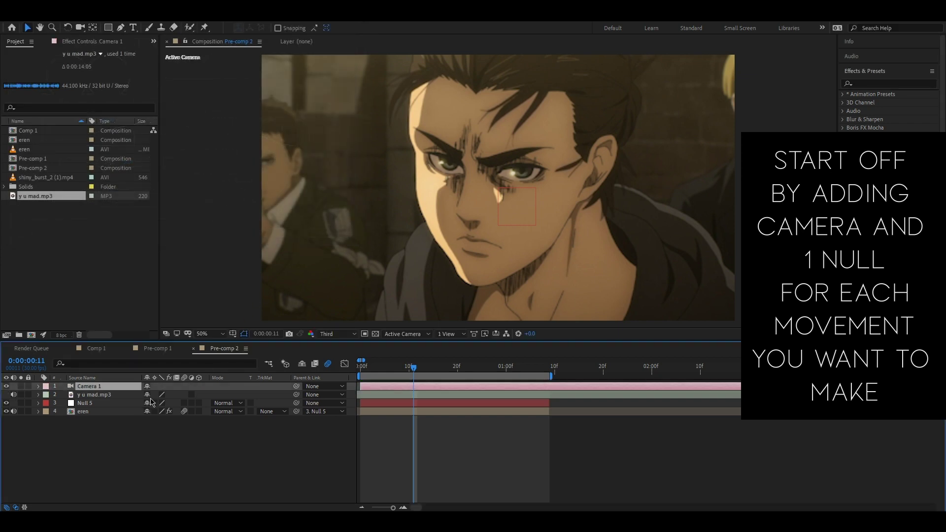
drag(89, 386, 91, 397)
Step: Add a new Null Object layer (Null 6) to Pre-comp 2
right_click(317, 429)
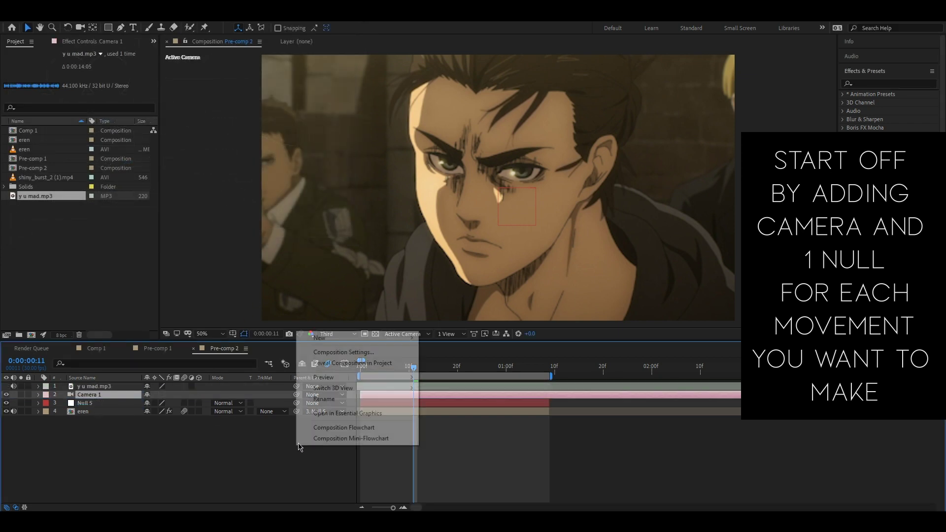
mouse_move(347, 339)
click(462, 394)
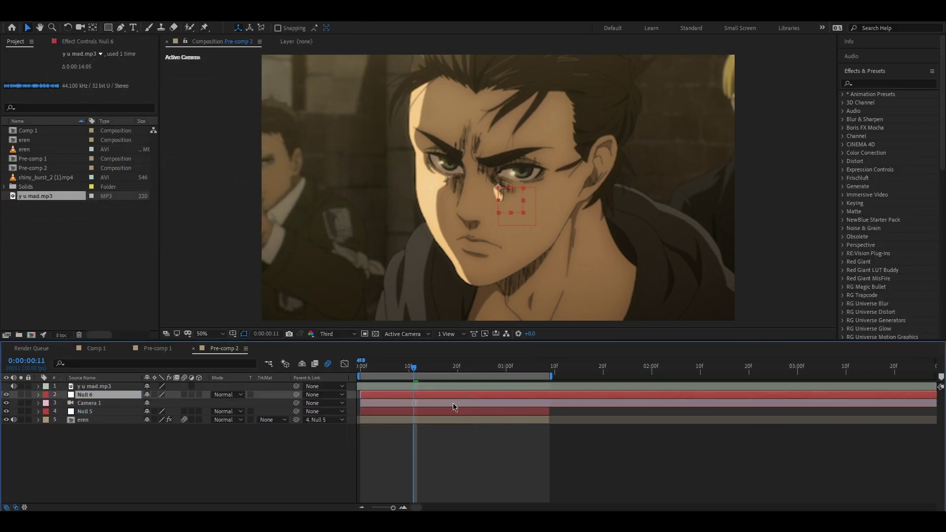
Step: Duplicate Null 6, chain-parent Camera 1 and the nulls upward, and make the eren clip 3D
key(ctrl+d)
key(ctrl+d)
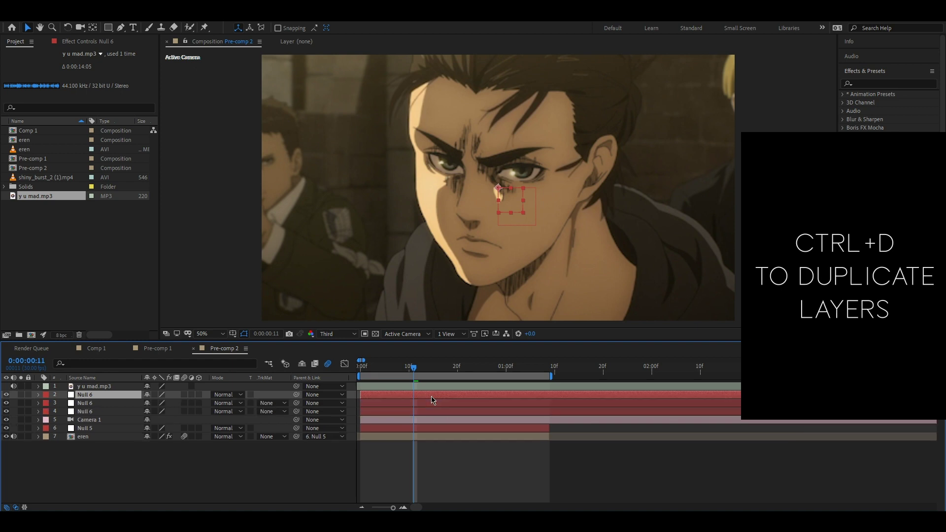
key(ctrl+d)
key(Home)
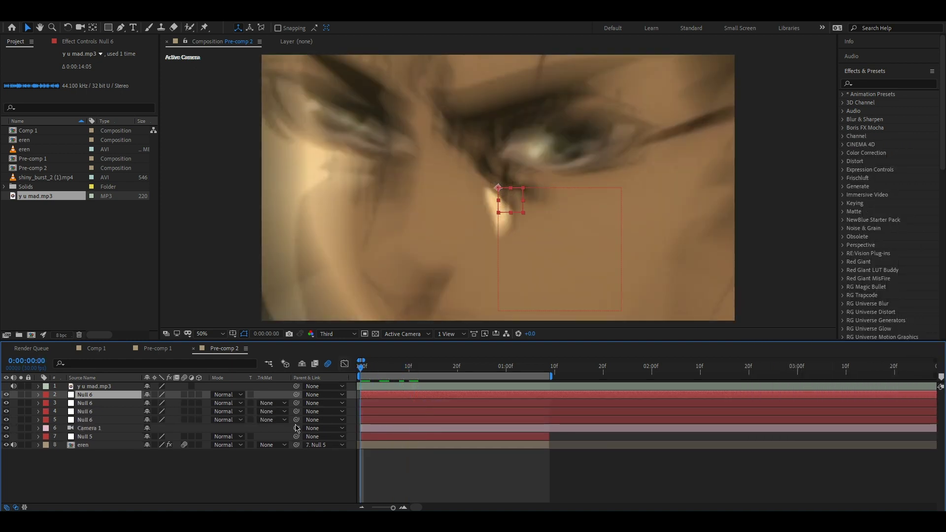
drag(296, 428, 85, 420)
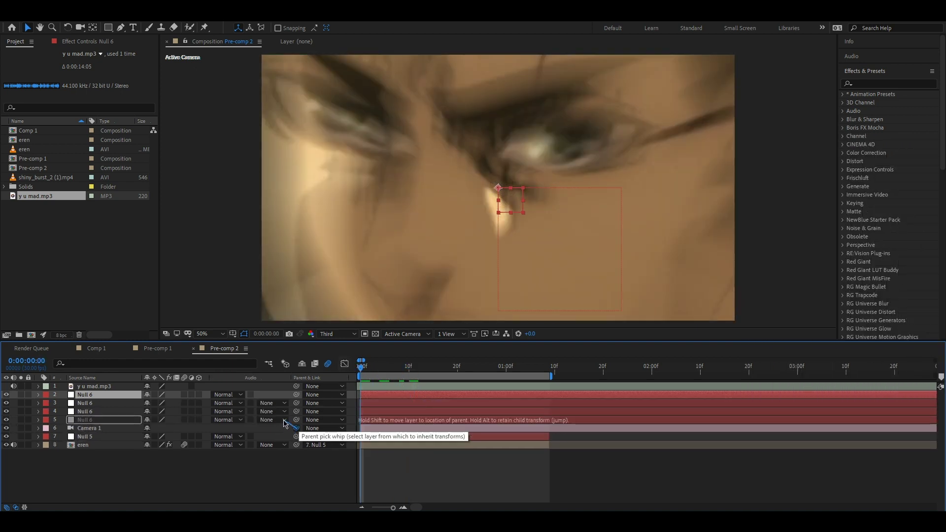
drag(296, 411, 295, 395)
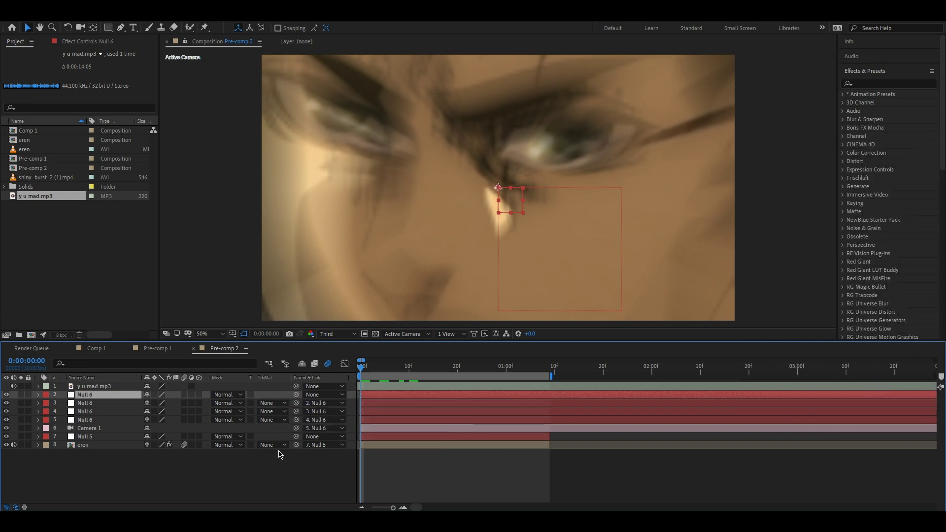
click(260, 465)
click(199, 445)
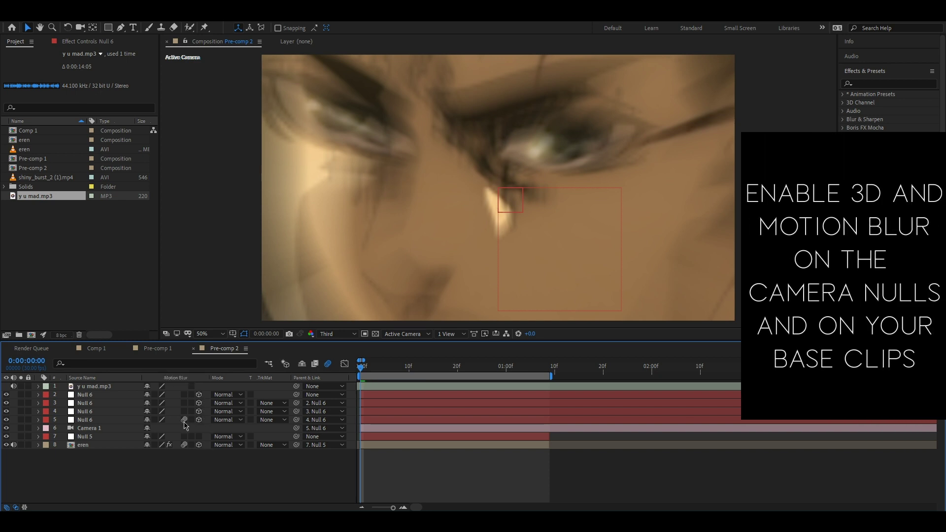
Step: At frame 0, keyframe layer 5 null's Position and Z Rotation, raising Position to 0, -355, 0
drag(360, 373, 380, 378)
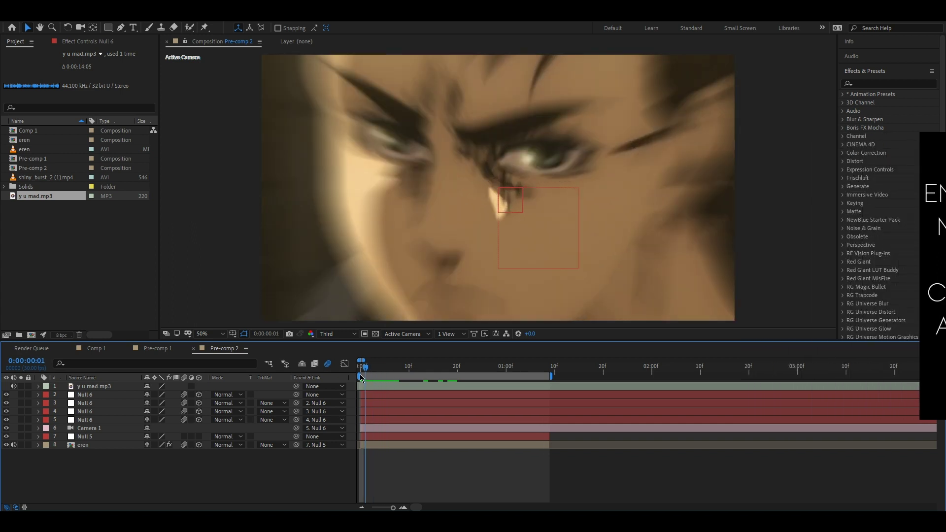
drag(379, 378, 362, 371)
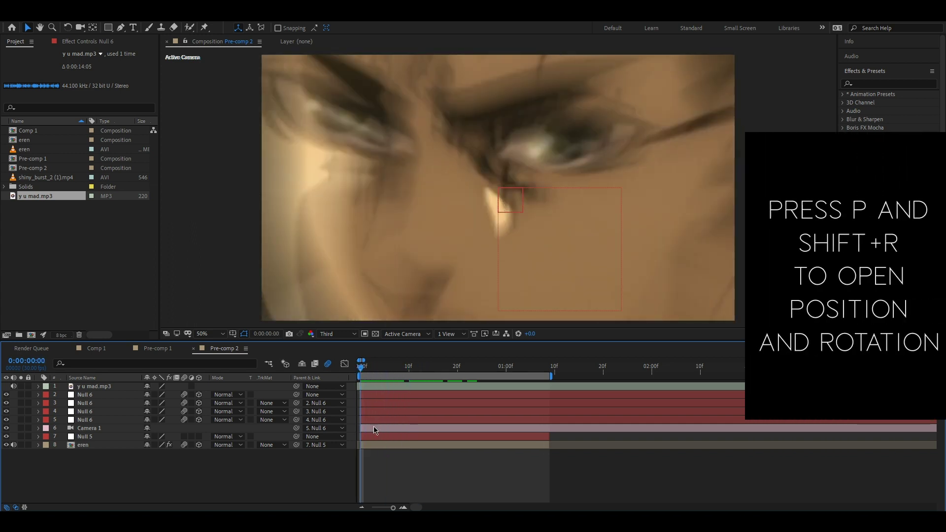
click(370, 421)
key(p)
key(shift+r)
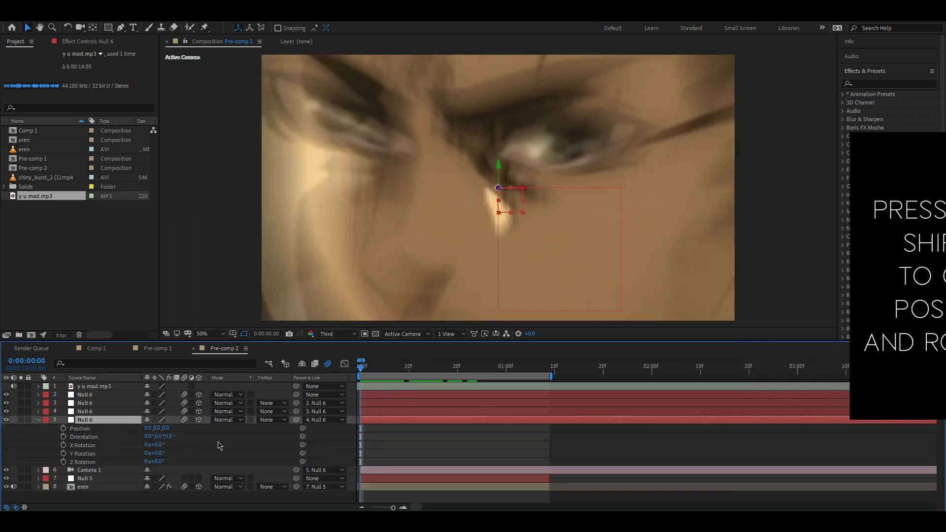
click(63, 428)
click(63, 461)
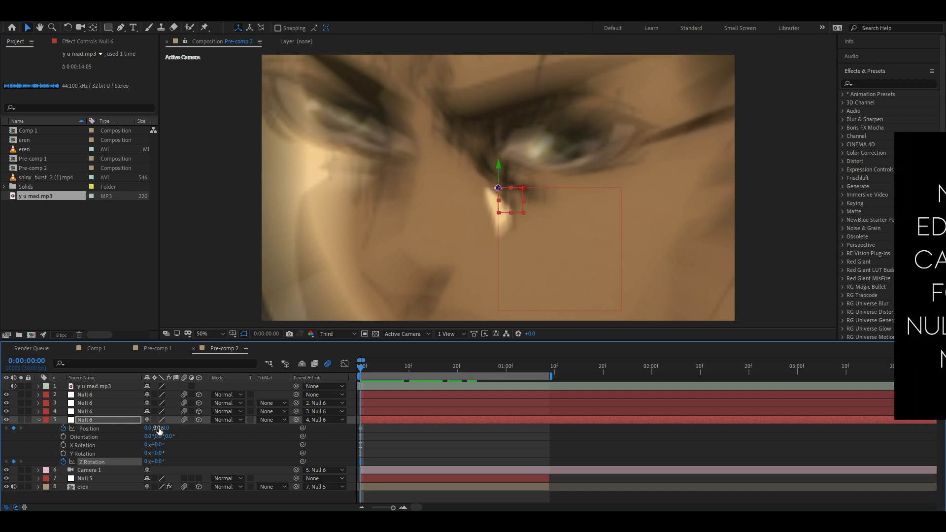
drag(157, 428, 72, 422)
drag(163, 428, 126, 430)
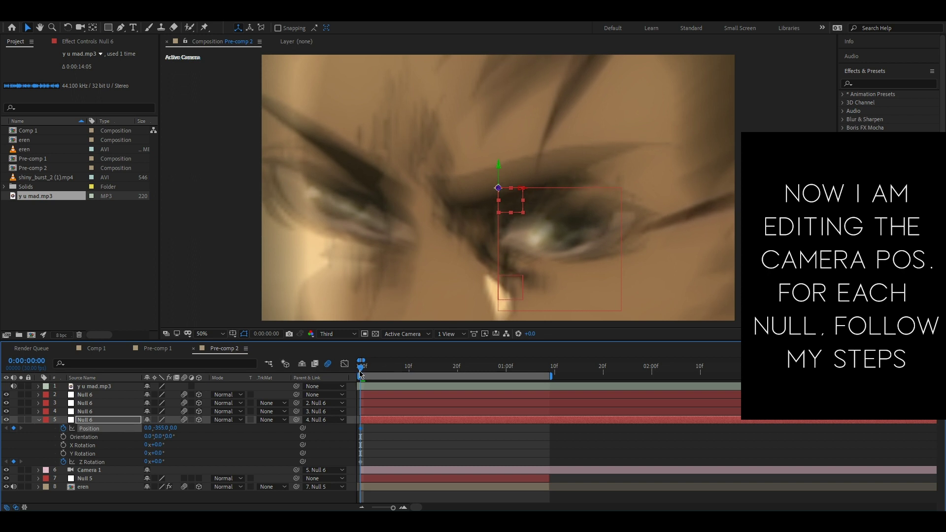
Step: At frame 14, key the lowest null to Z Rotation -10° and Position -504, 0, -530
drag(362, 369, 425, 374)
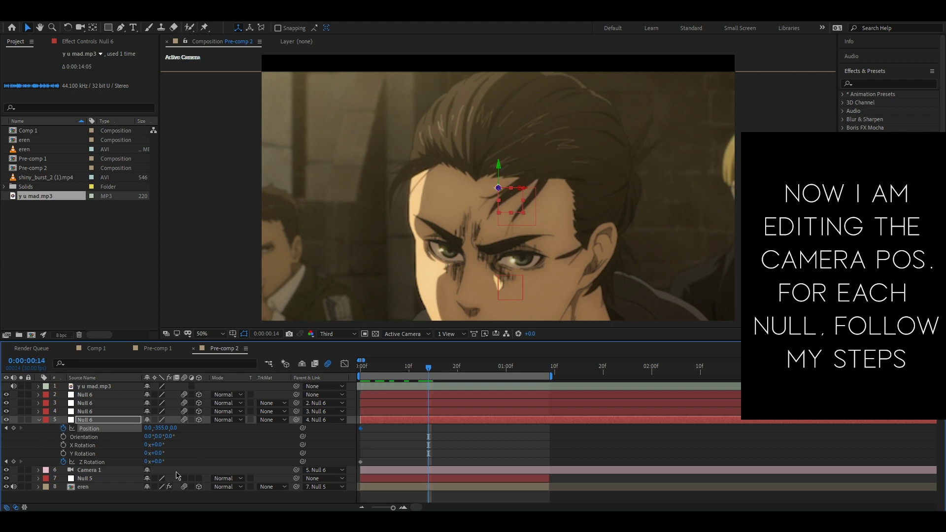
click(14, 462)
click(14, 428)
drag(156, 462, 150, 461)
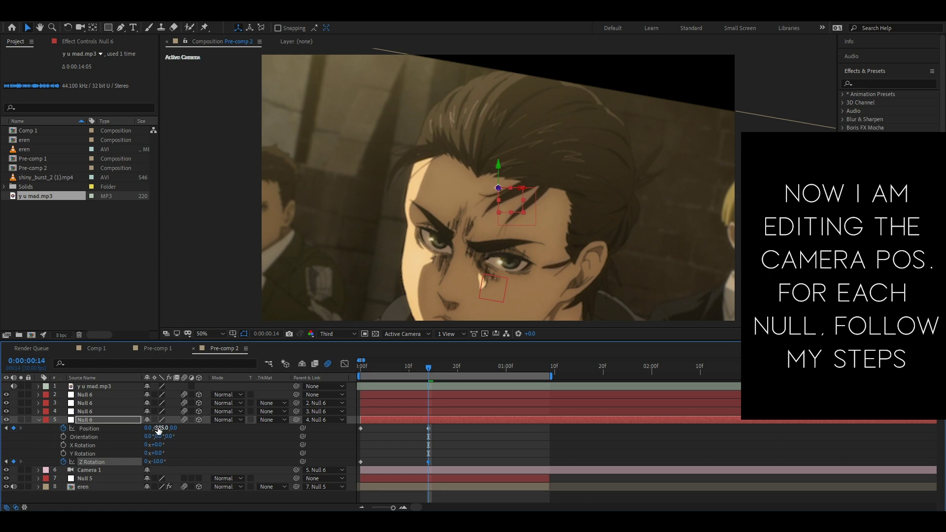
text(0)
key(Return)
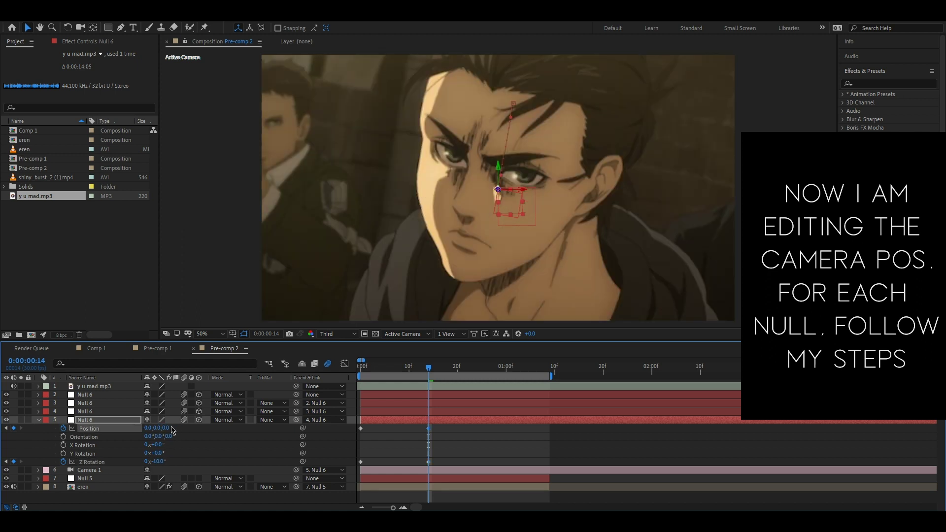
mouse_move(126, 428)
mouse_down()
mouse_move(3, 434)
mouse_move(52, 432)
mouse_up()
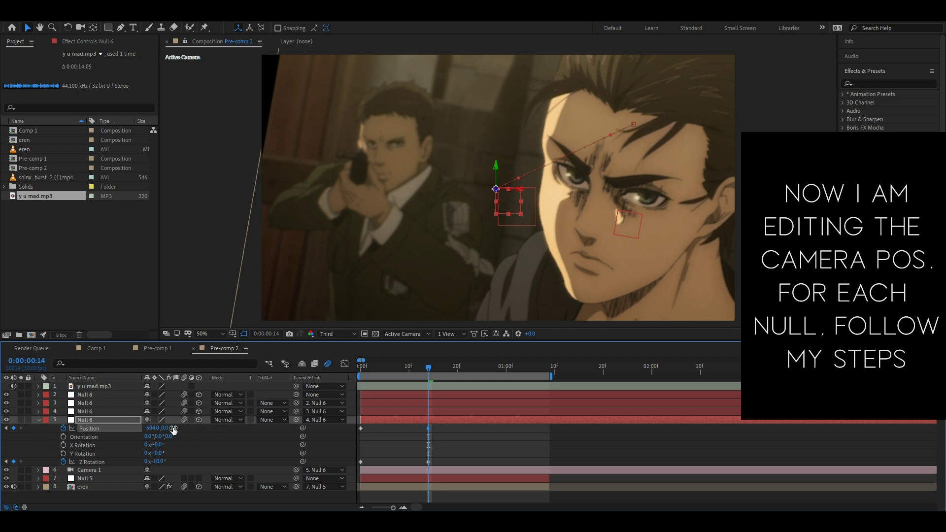
drag(133, 427, 3, 442)
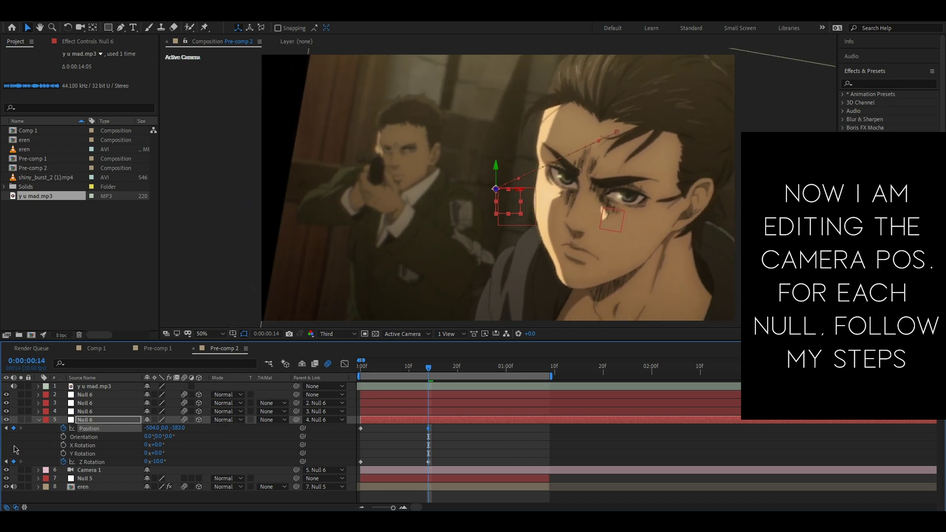
drag(161, 428, 105, 432)
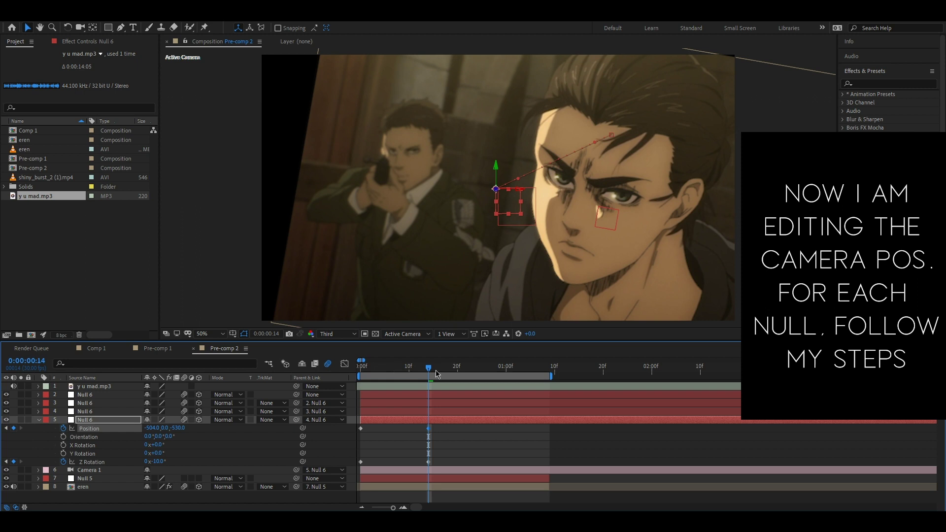
click(422, 412)
key(p)
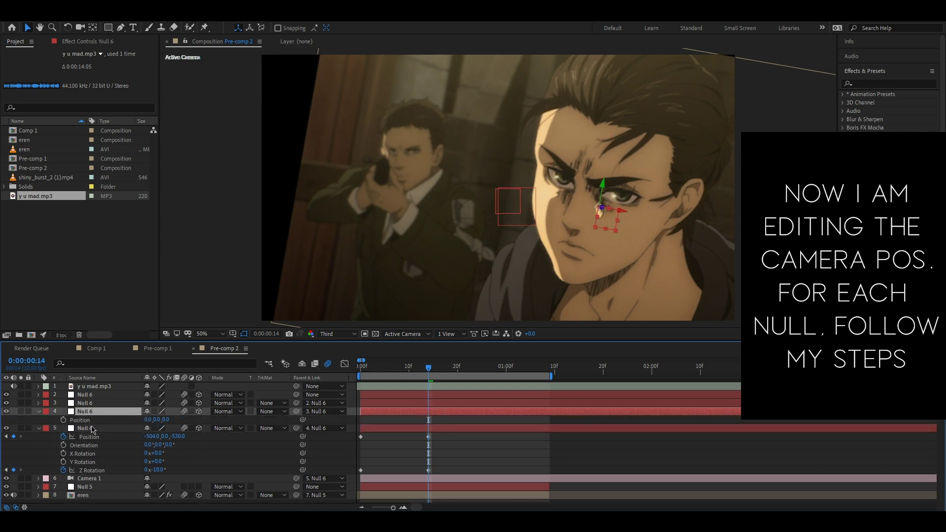
Step: Apply Easy Ease to the lowest null's Position and Z Rotation keyframes
drag(430, 437, 353, 469)
key(F9)
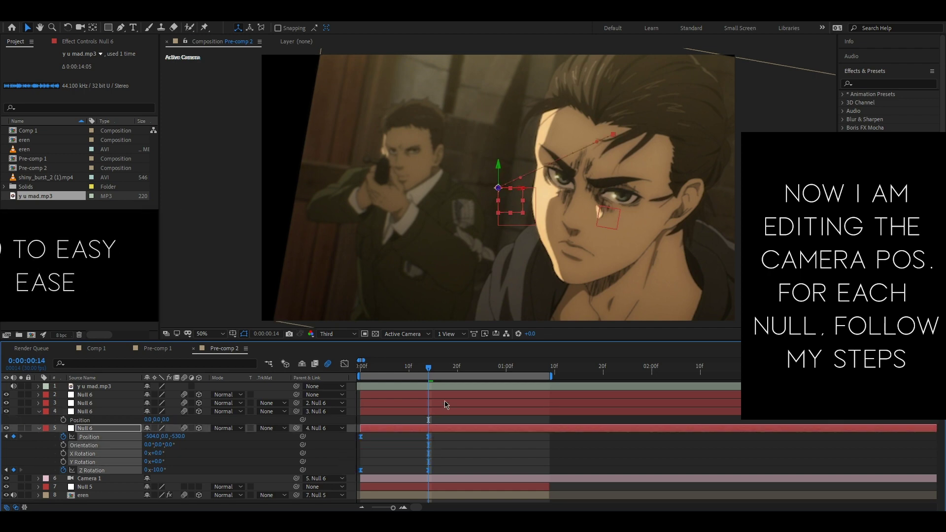
mouse_move(428, 367)
mouse_down()
mouse_move(367, 370)
mouse_move(448, 366)
mouse_up()
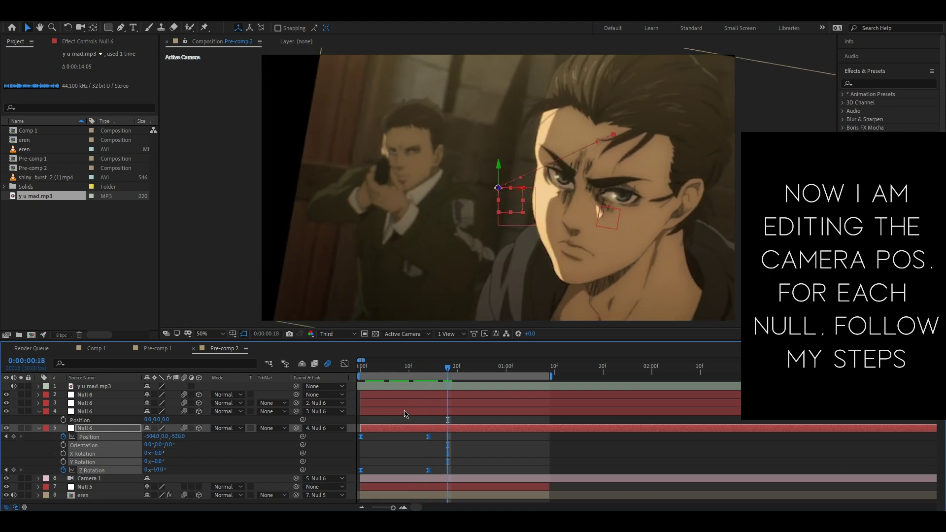
Step: Start a Position keyframe on the layer 4 null at frame 8 and show its rotation
click(405, 412)
click(405, 370)
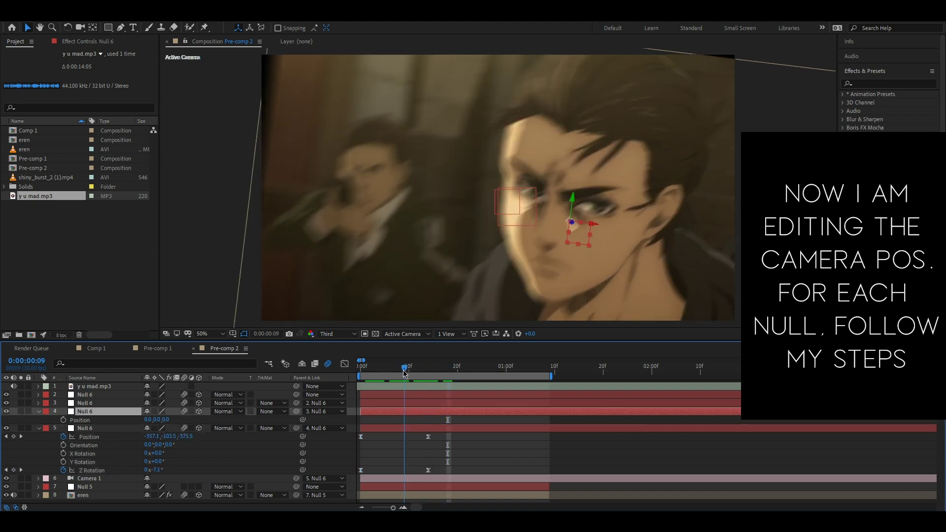
drag(403, 373, 400, 372)
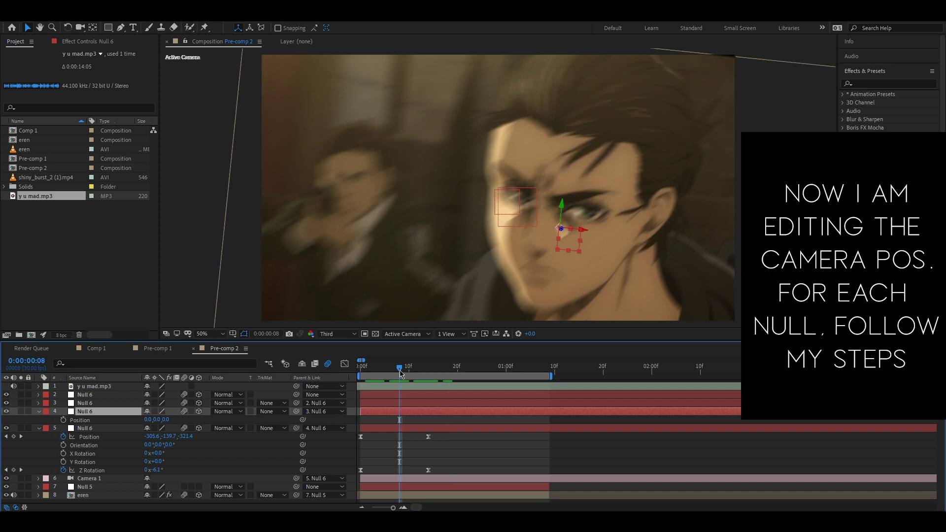
click(64, 421)
key(shift+r)
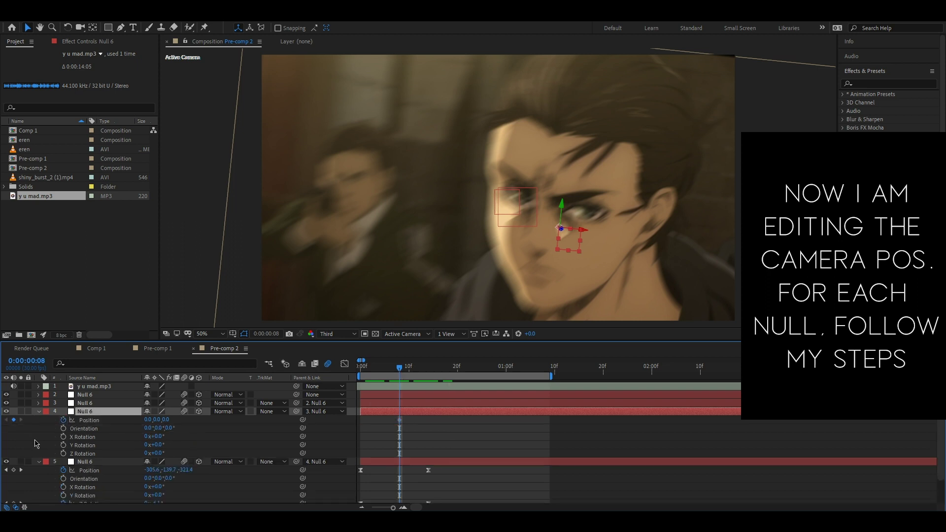
Step: Key layer 4's null at frame 23 to Z Rotation 21° and Position 923, 343, -531, with Easy Ease
click(64, 453)
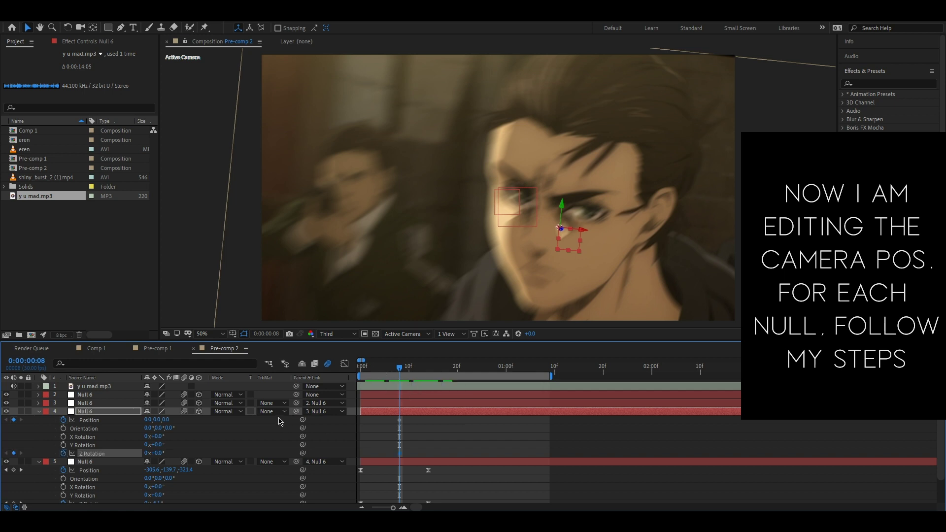
drag(421, 373, 449, 373)
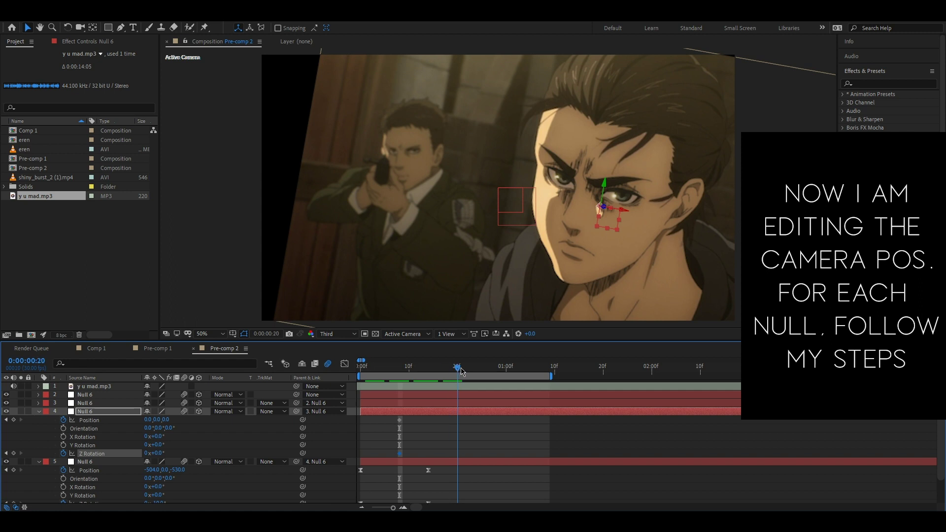
drag(462, 370, 472, 371)
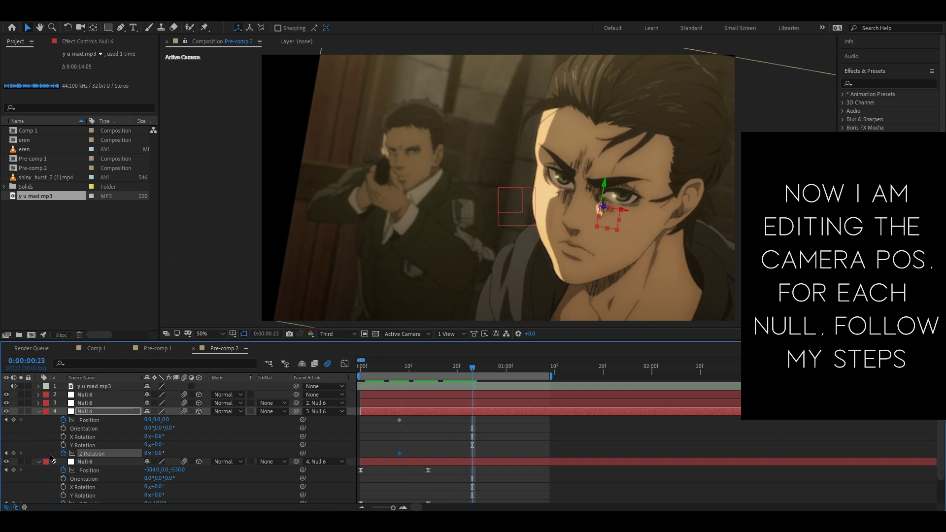
click(13, 420)
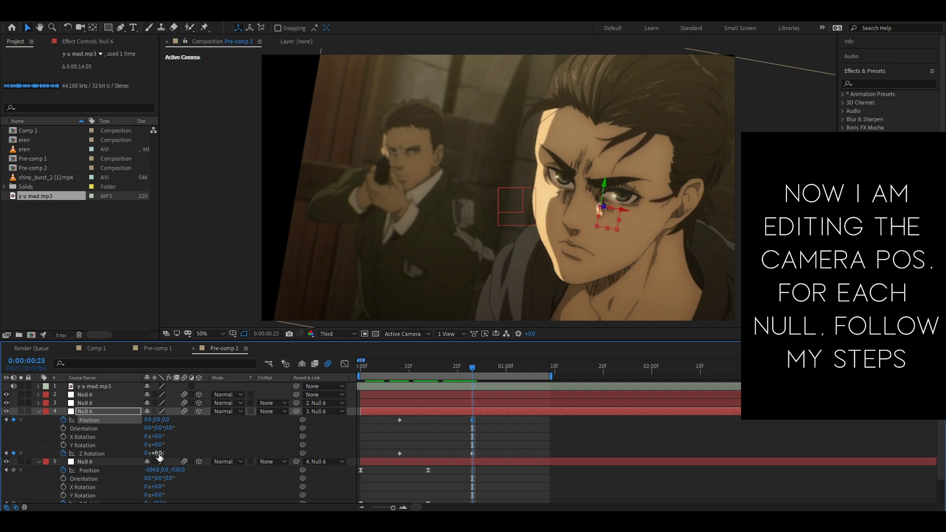
drag(157, 453, 170, 455)
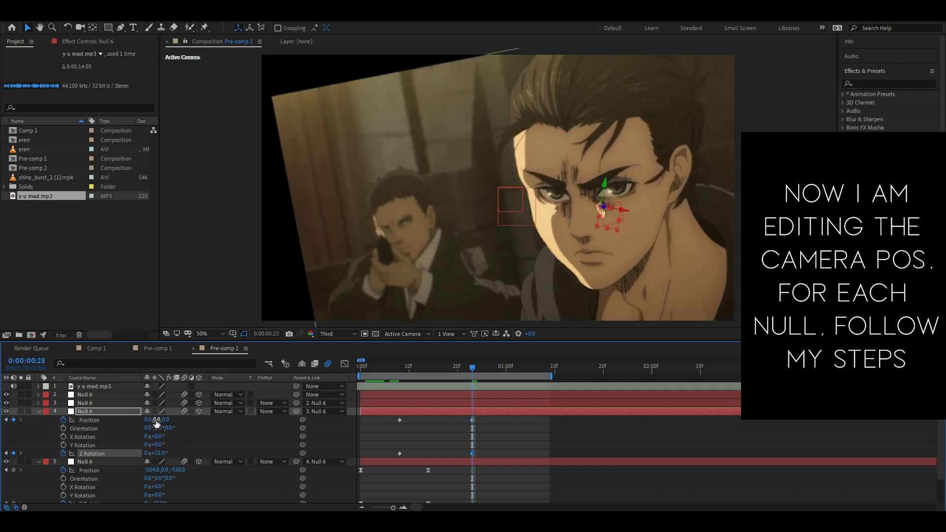
drag(156, 420, 326, 413)
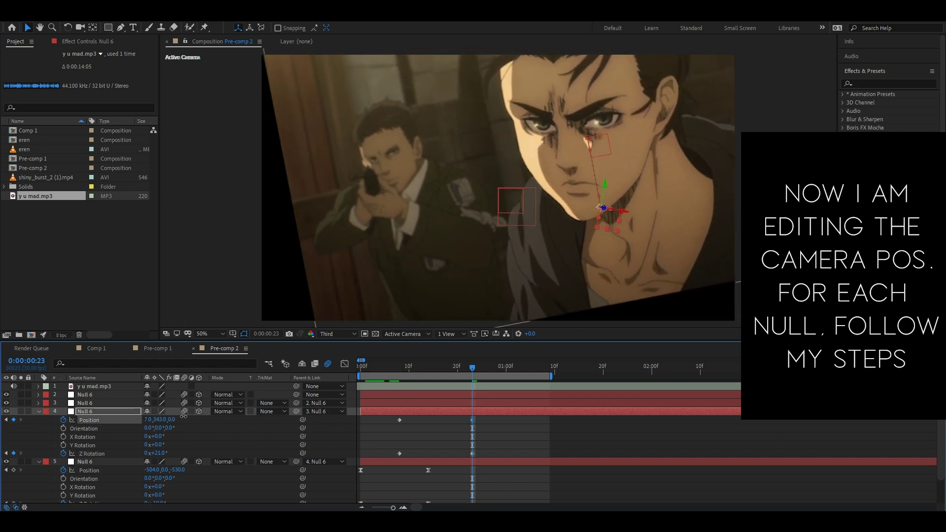
mouse_move(183, 416)
mouse_down()
mouse_move(591, 407)
mouse_move(573, 410)
mouse_up()
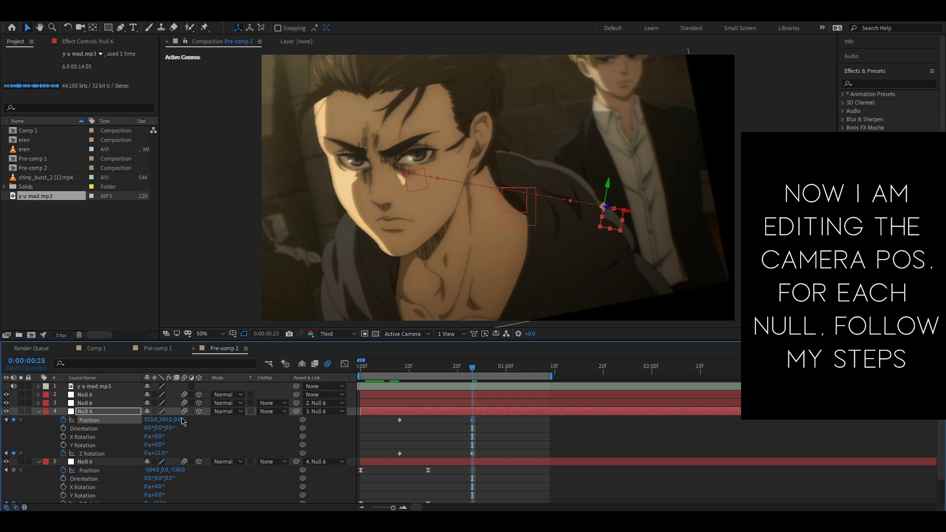
drag(167, 419, 47, 430)
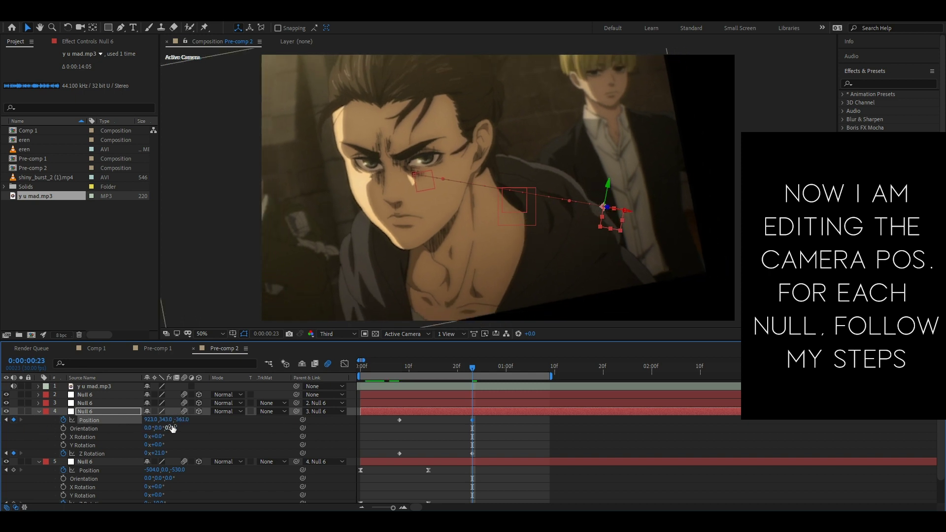
drag(120, 421, 97, 422)
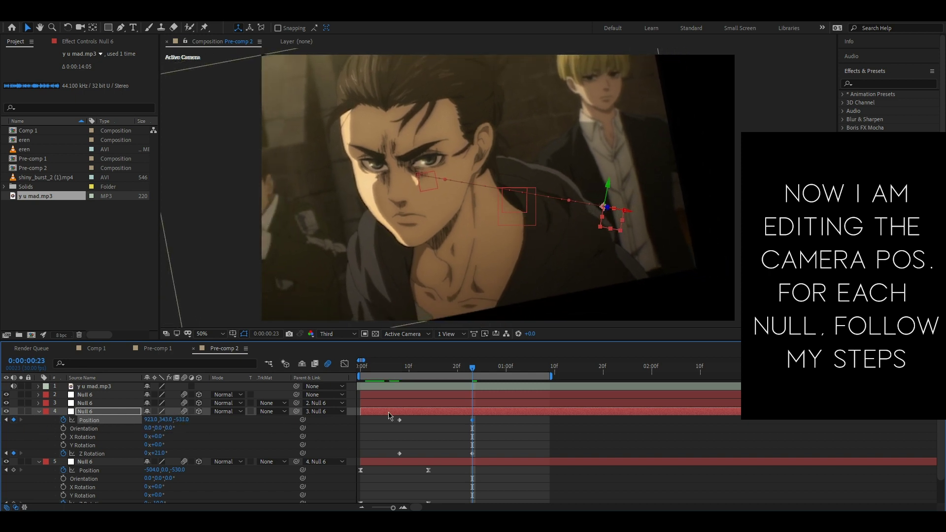
drag(494, 417, 380, 458)
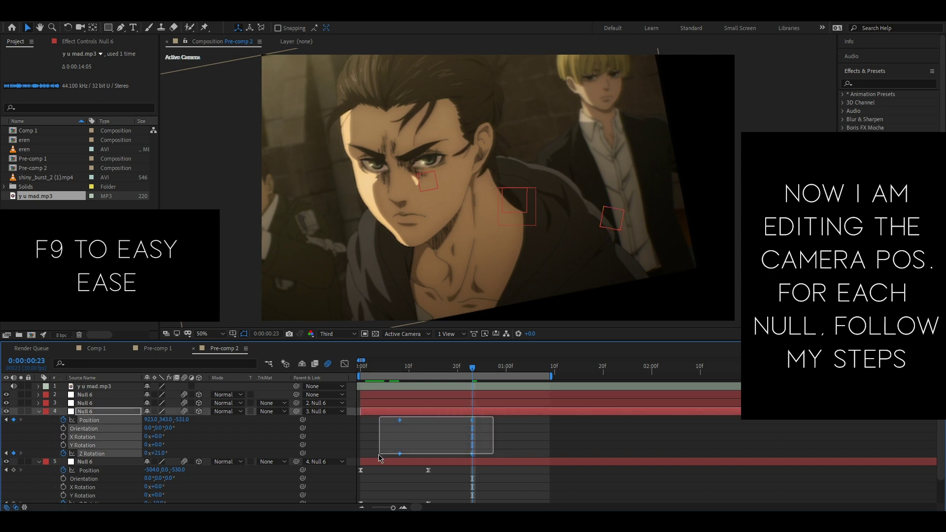
key(F9)
mouse_move(472, 370)
mouse_down()
mouse_move(423, 369)
mouse_move(443, 371)
mouse_move(474, 401)
mouse_up()
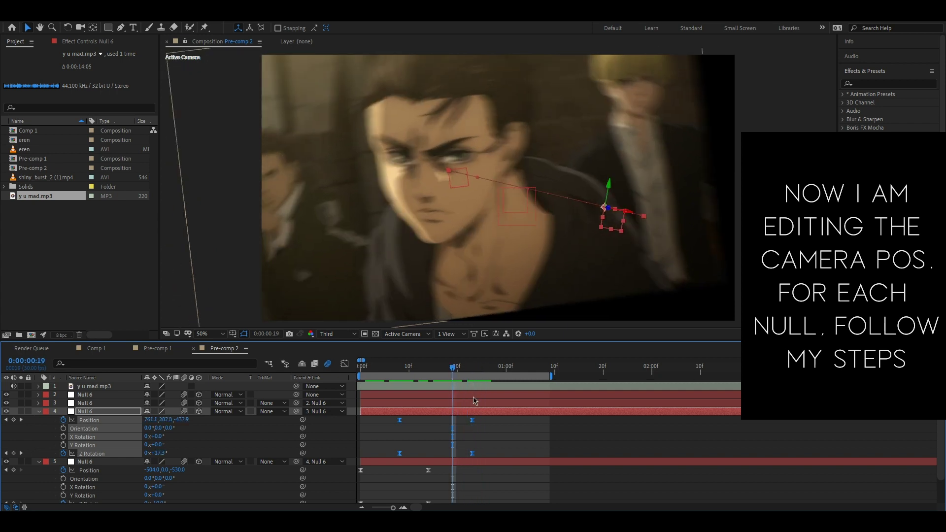
Step: Start Position and Z Rotation keyframes on the layer 3 null at frame 17
click(476, 404)
key(p)
key(shift+r)
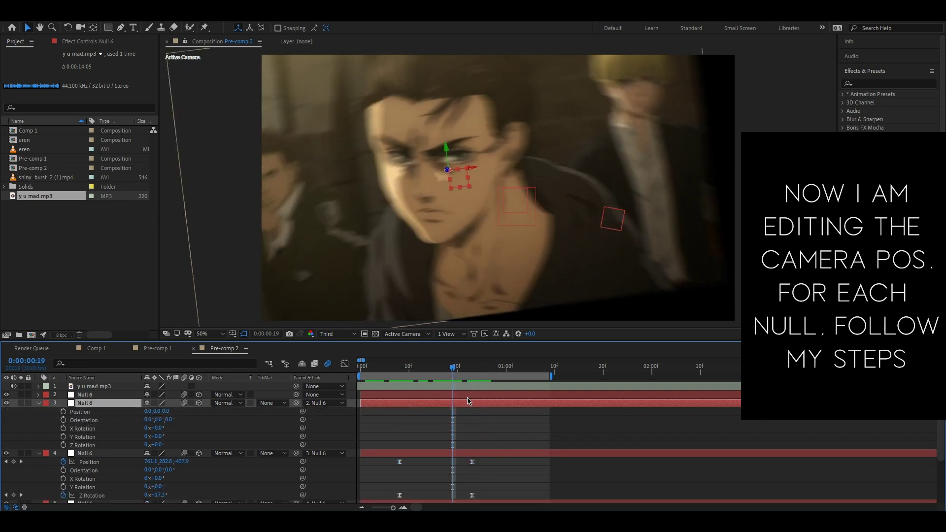
click(447, 370)
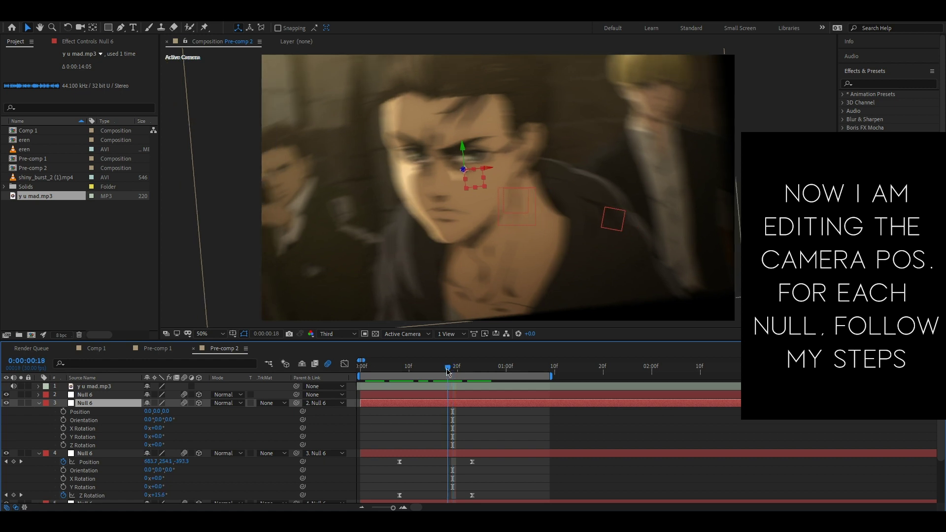
drag(447, 370, 443, 371)
click(63, 411)
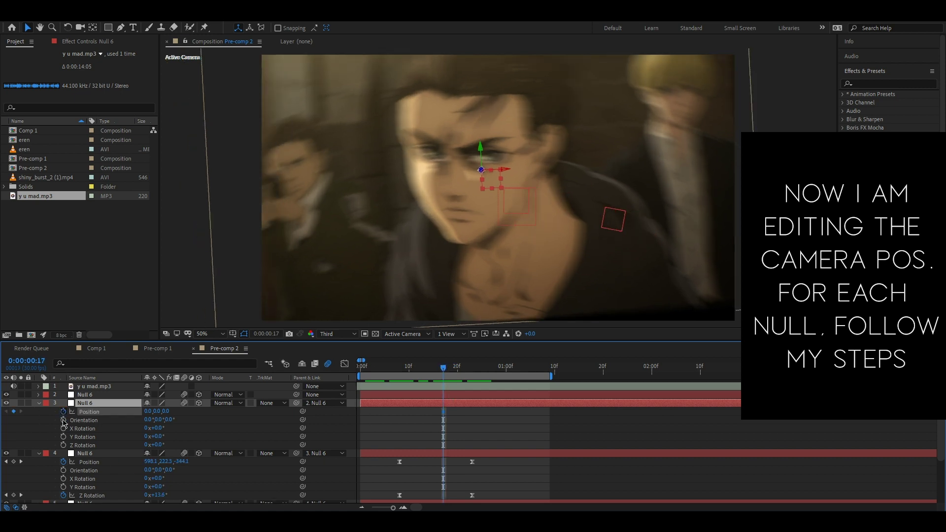
click(63, 444)
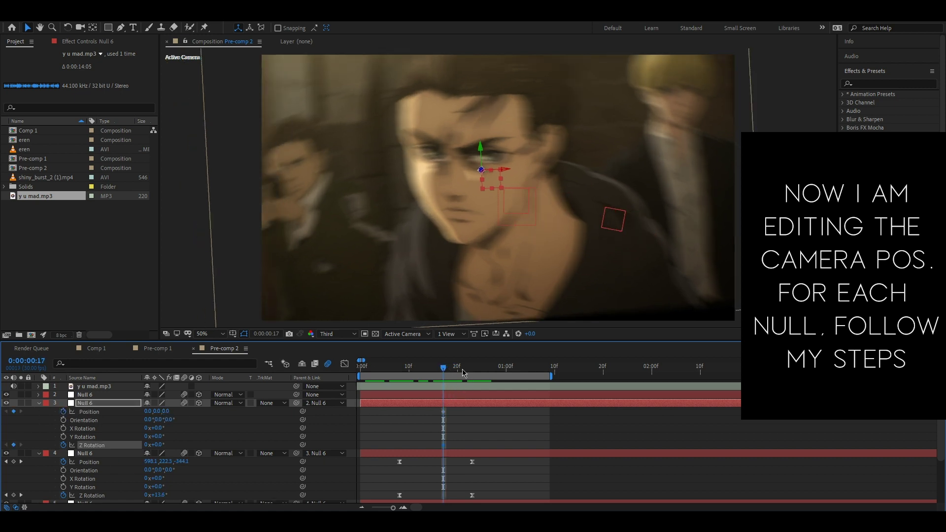
Step: At 1:04, key layer 3's null tilted to -7°, raised in Y and pushed back in depth
drag(462, 372, 525, 365)
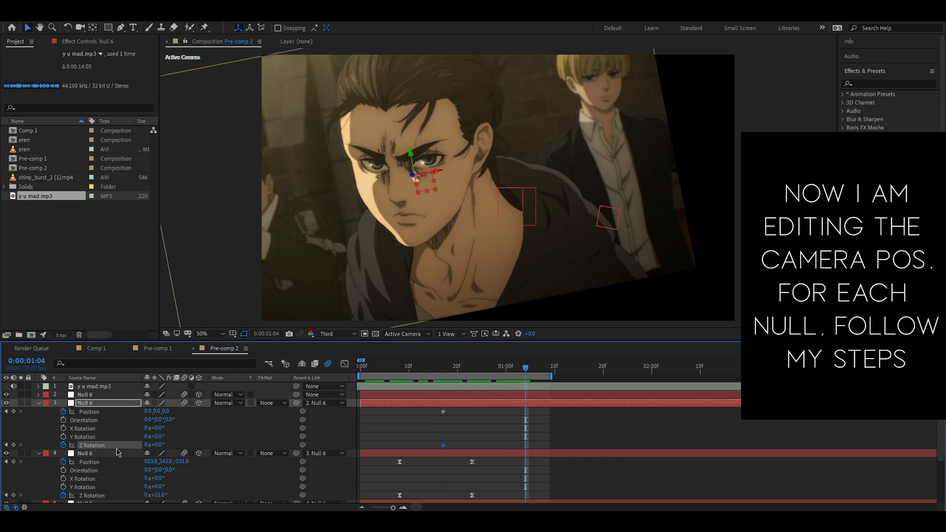
click(13, 412)
click(13, 445)
drag(158, 446, 178, 444)
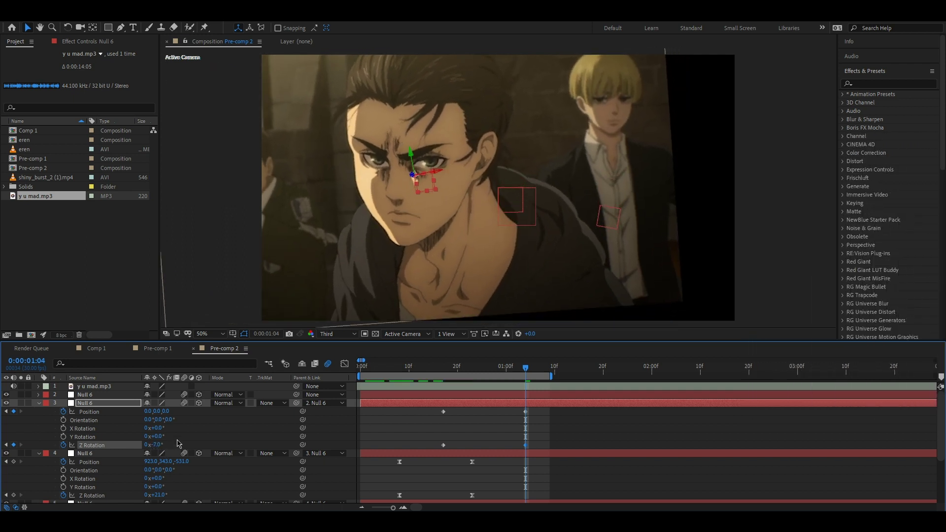
drag(157, 413, 79, 414)
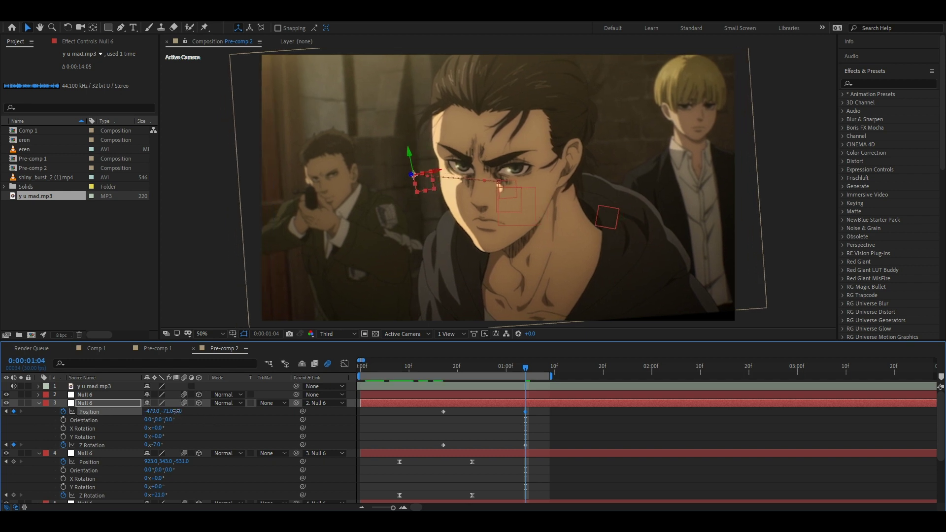
mouse_move(176, 410)
mouse_down()
mouse_move(168, 424)
mouse_move(149, 417)
mouse_move(186, 424)
mouse_move(22, 420)
mouse_move(42, 418)
mouse_up()
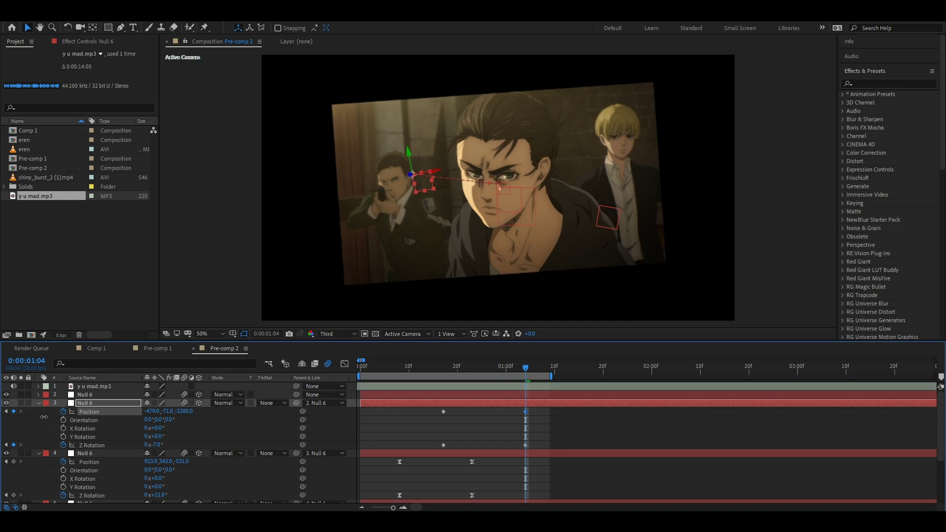
drag(538, 409, 405, 458)
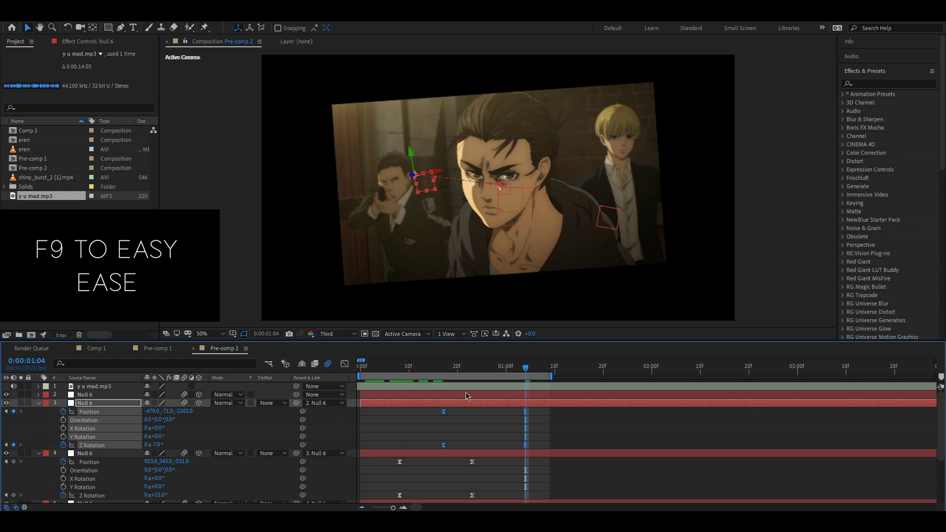
drag(525, 368, 372, 375)
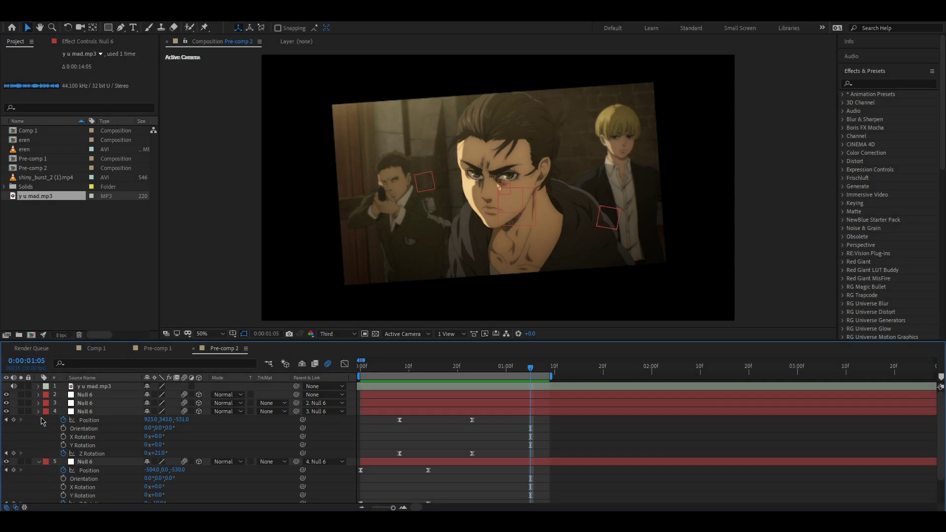
Step: Add a new text layer at the start of the shot and duplicate it twice
key(ctrl+grave)
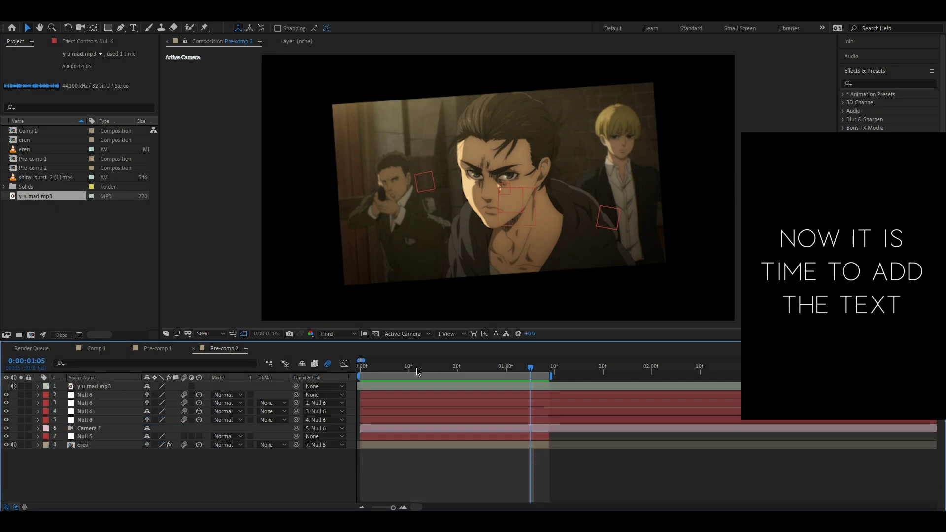
drag(416, 372, 361, 371)
click(363, 395)
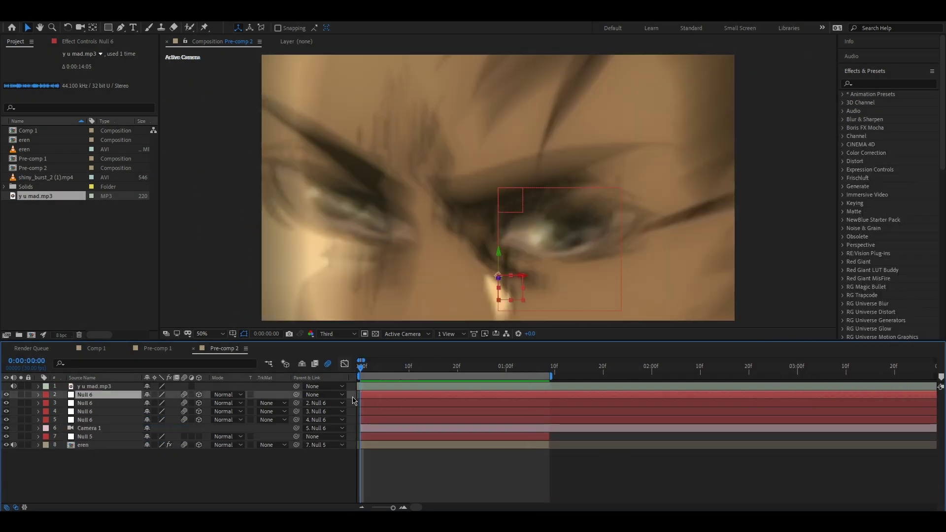
right_click(353, 400)
click(490, 417)
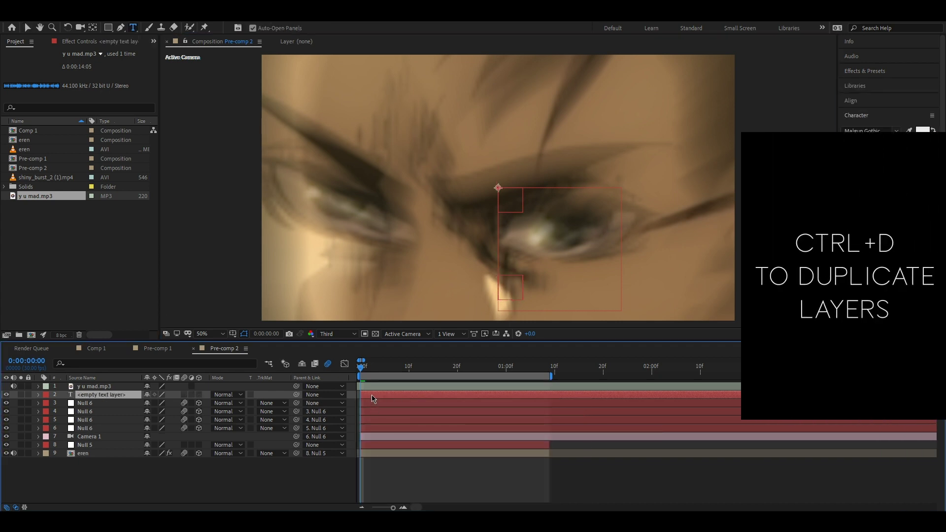
key(ctrl+d)
key(ctrl+d)
Step: Type WHY into the first text layer and enable 3D and motion blur on all three
click(119, 412)
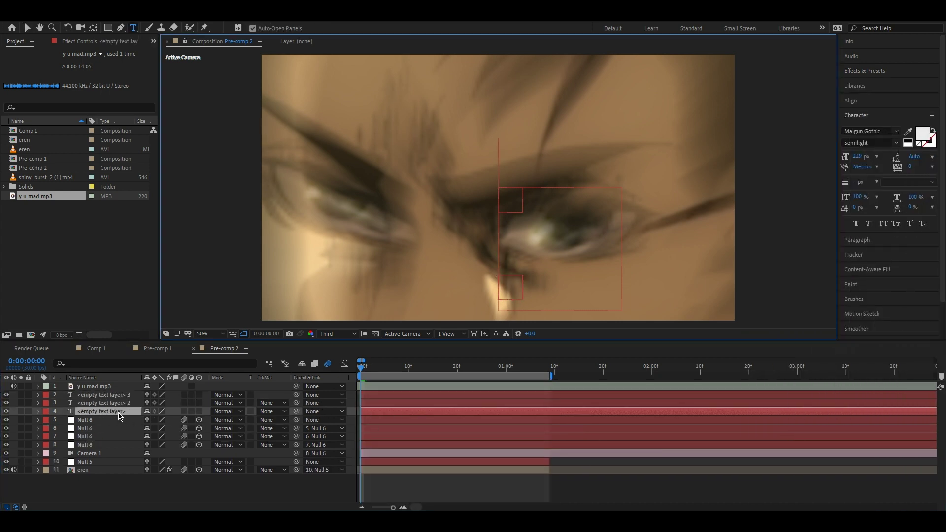
text(why)
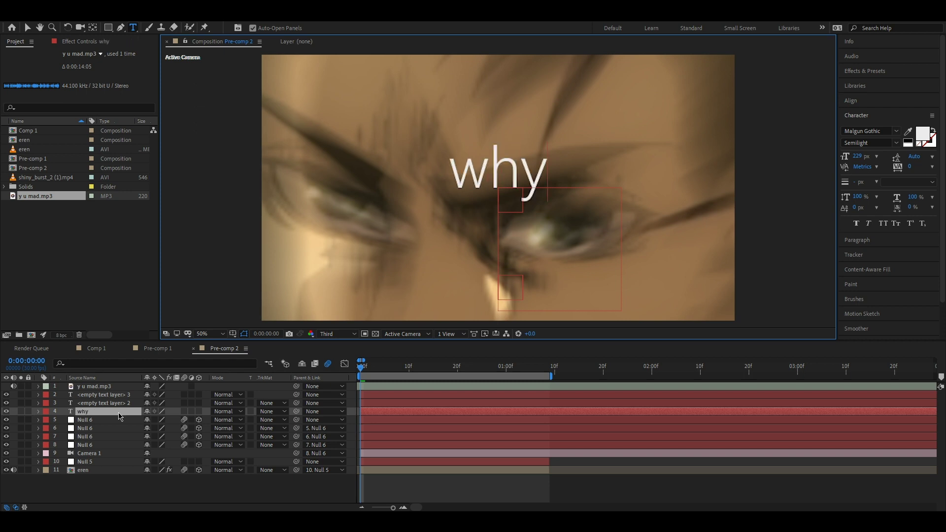
key(BackSpace)
key(BackSpace)
key(BackSpace)
text(WHY)
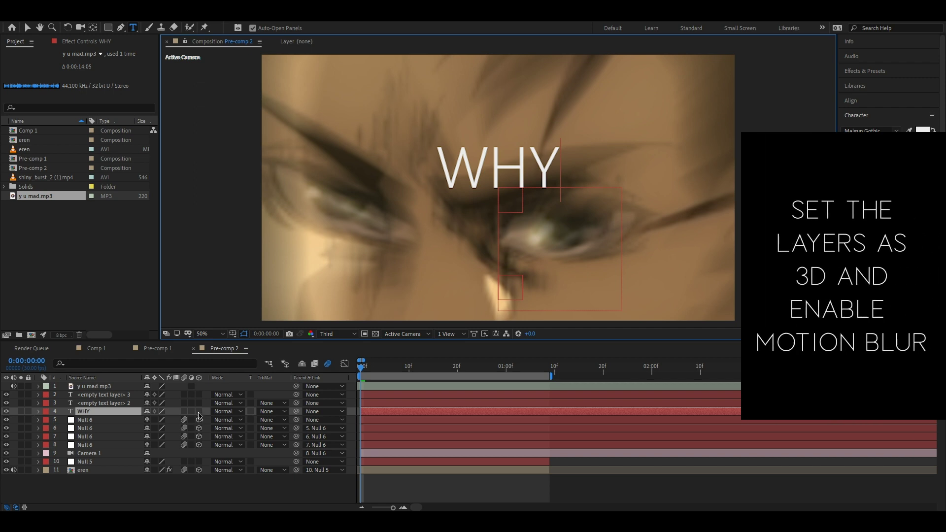
click(199, 411)
click(184, 411)
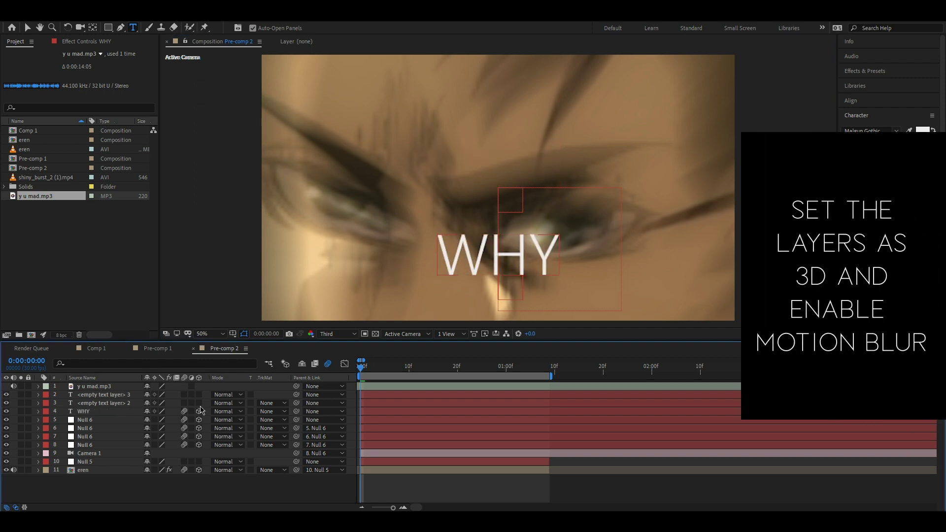
drag(184, 395, 184, 402)
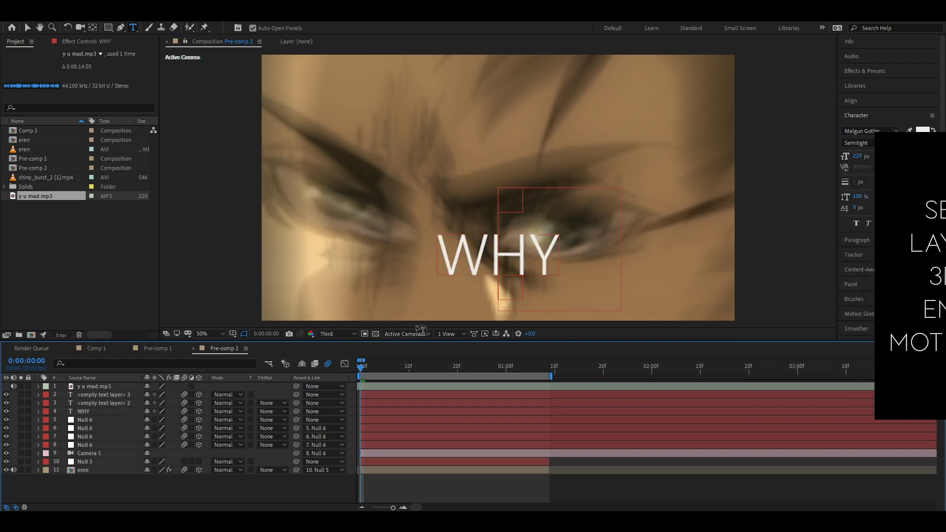
Step: Move the WHY text to Position 274, 664, -1113, left of the face, and preview it
drag(367, 374, 442, 365)
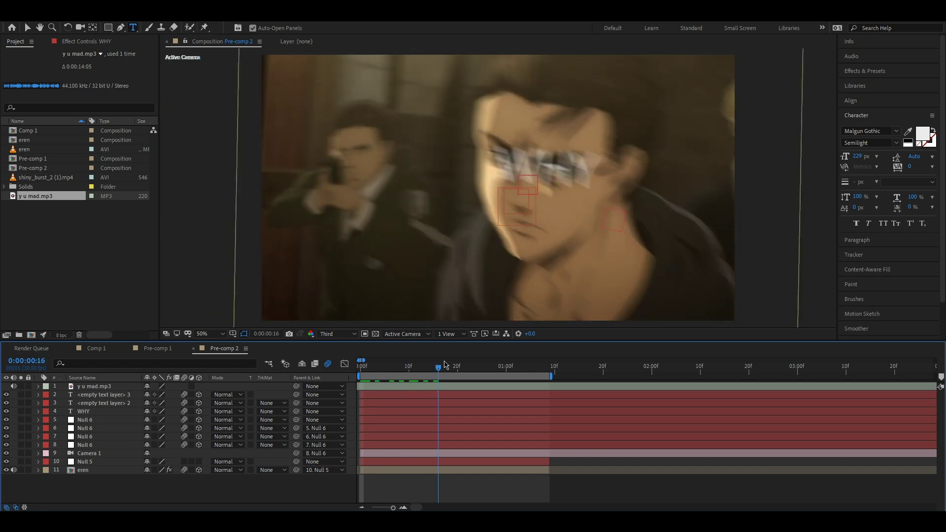
drag(442, 365, 409, 366)
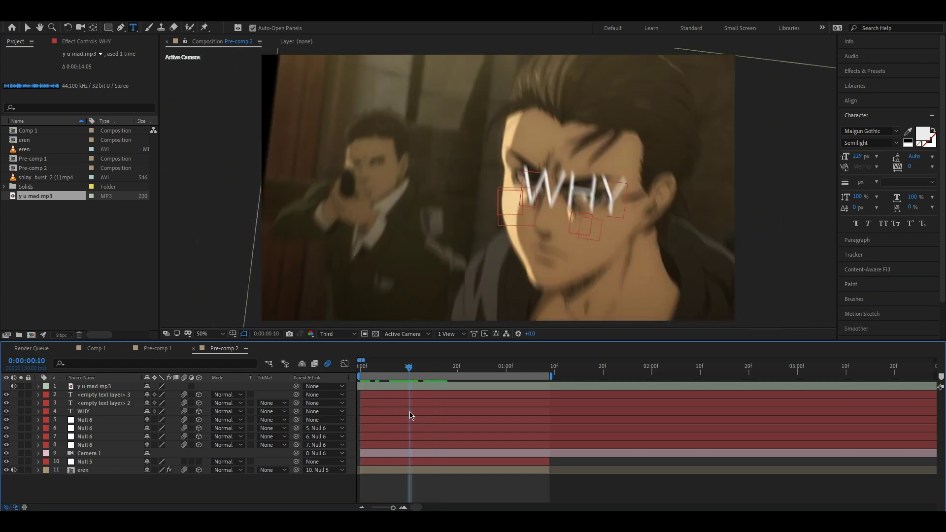
click(410, 412)
key(p)
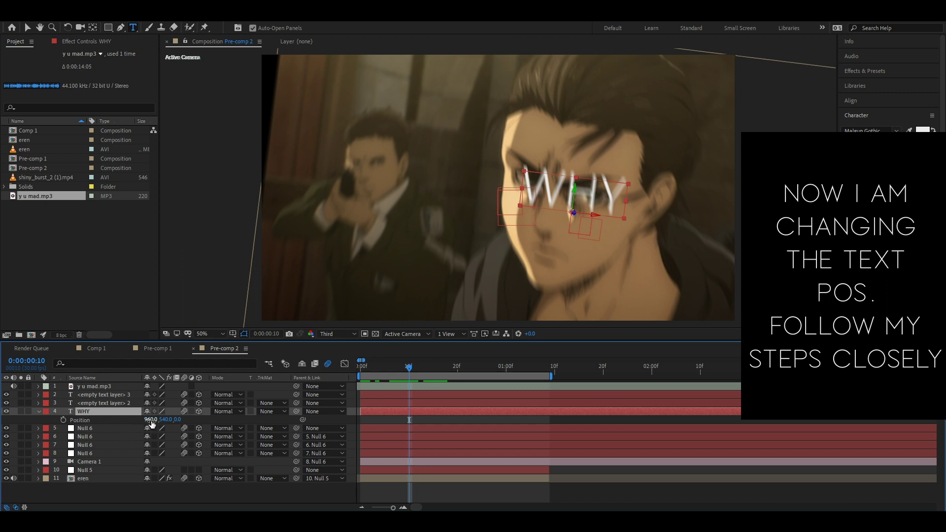
drag(150, 420, 7, 423)
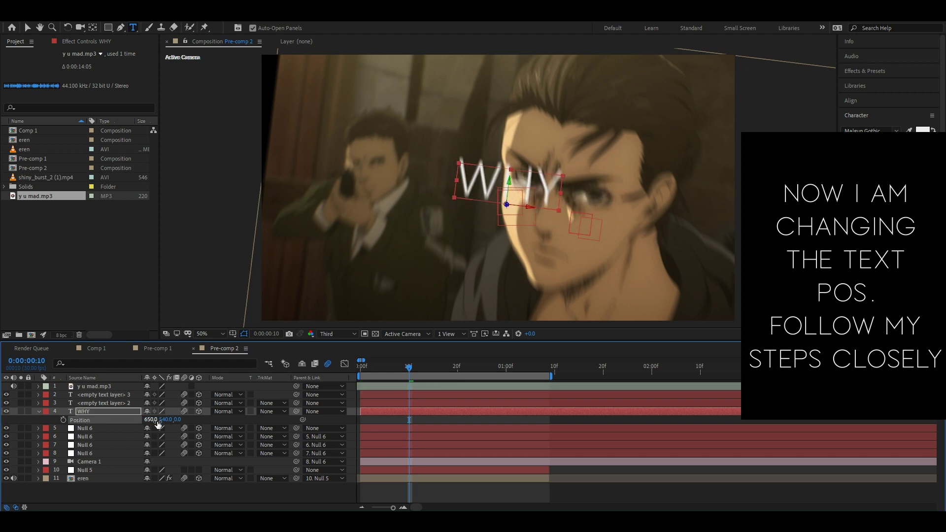
mouse_move(80, 421)
mouse_down()
mouse_move(132, 419)
mouse_move(115, 420)
mouse_up()
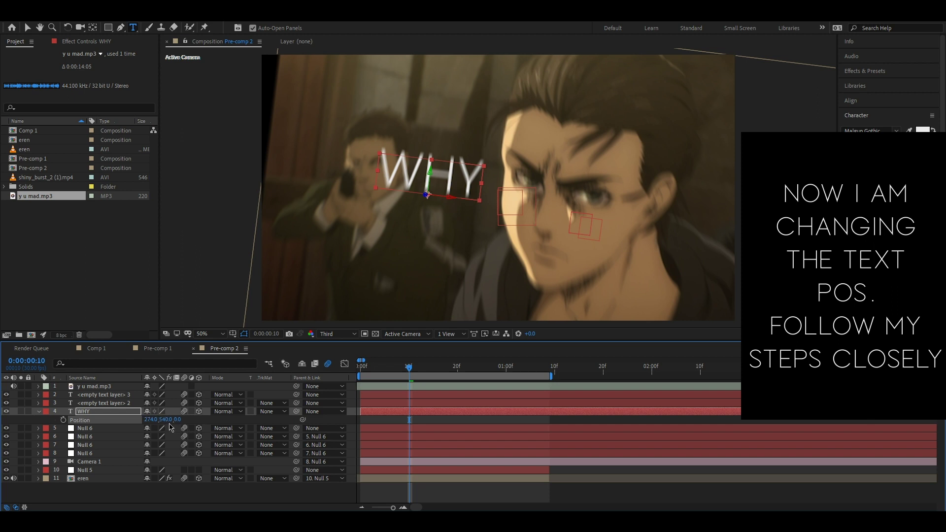
drag(163, 419, 230, 420)
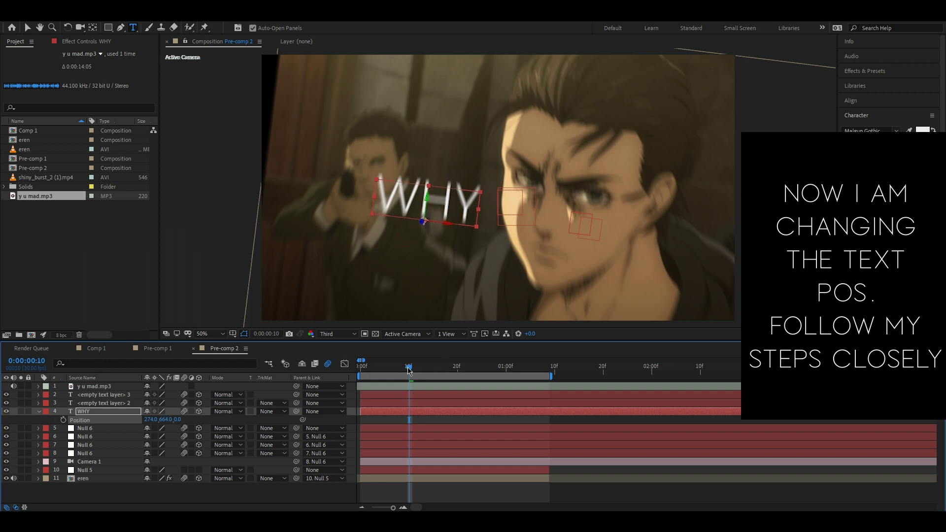
key(space)
key(space)
mouse_move(180, 419)
mouse_down()
mouse_move(2, 433)
mouse_move(29, 417)
mouse_up()
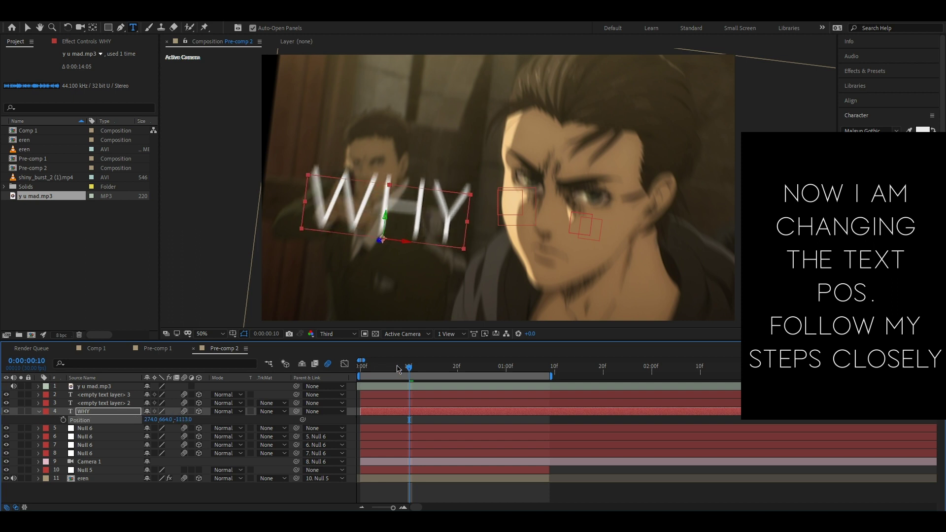
mouse_move(398, 369)
mouse_down()
mouse_move(438, 367)
mouse_move(458, 348)
mouse_up()
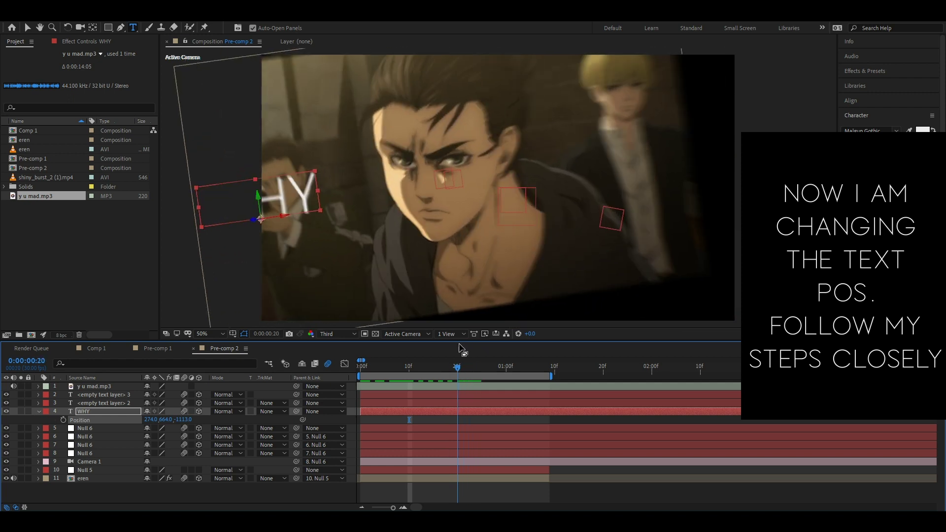
click(458, 403)
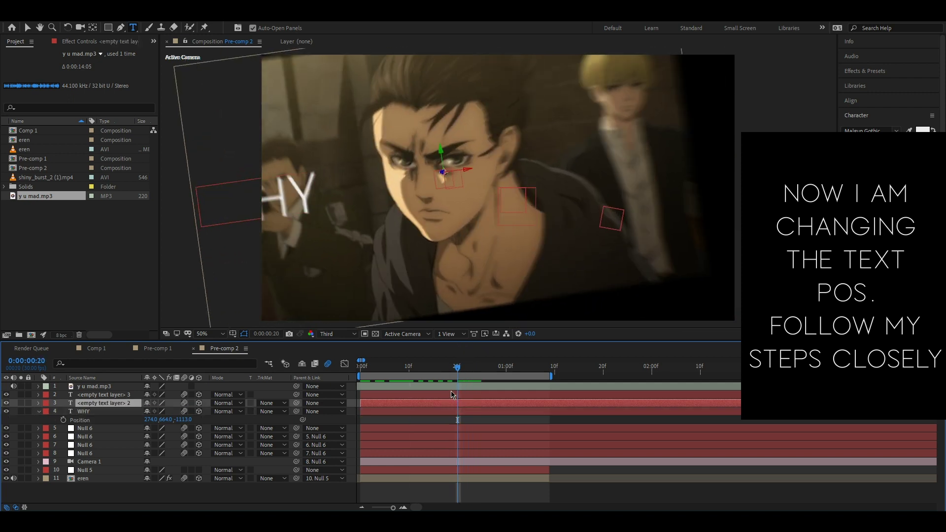
Step: Make the second text layer read YOU at Position 1421, 853, -2000
key(p)
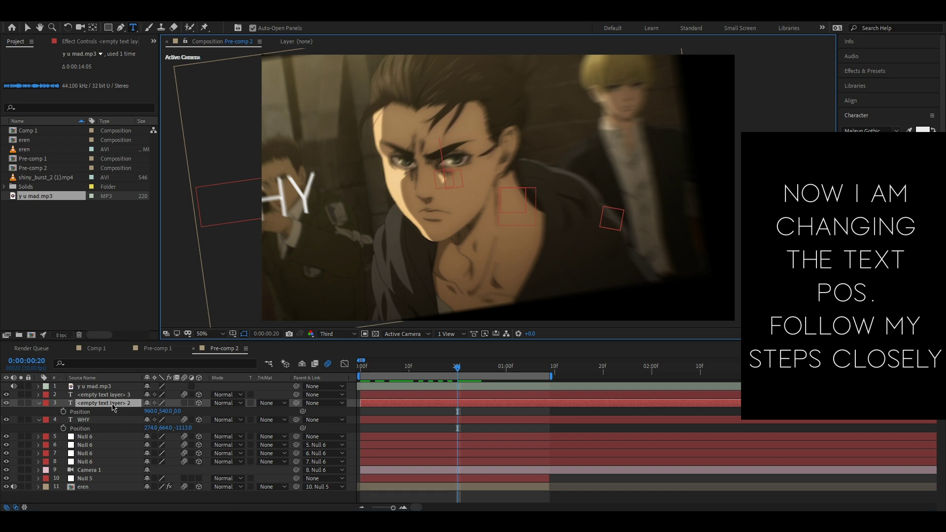
text(YOU)
key(Return)
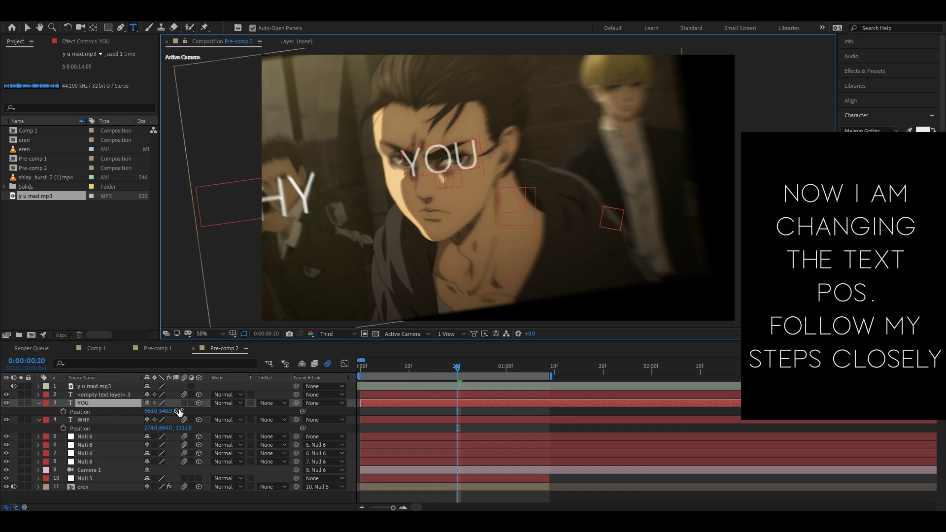
click(178, 411)
text(-2000)
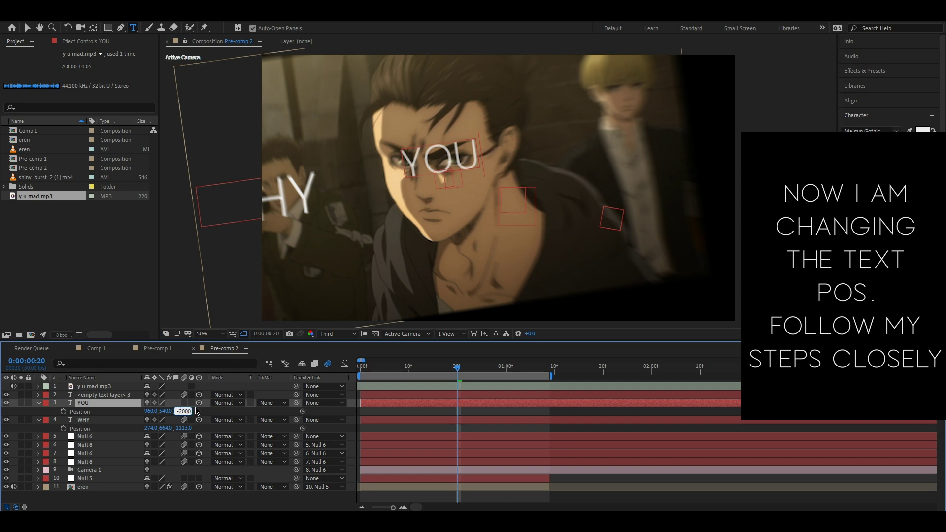
key(Return)
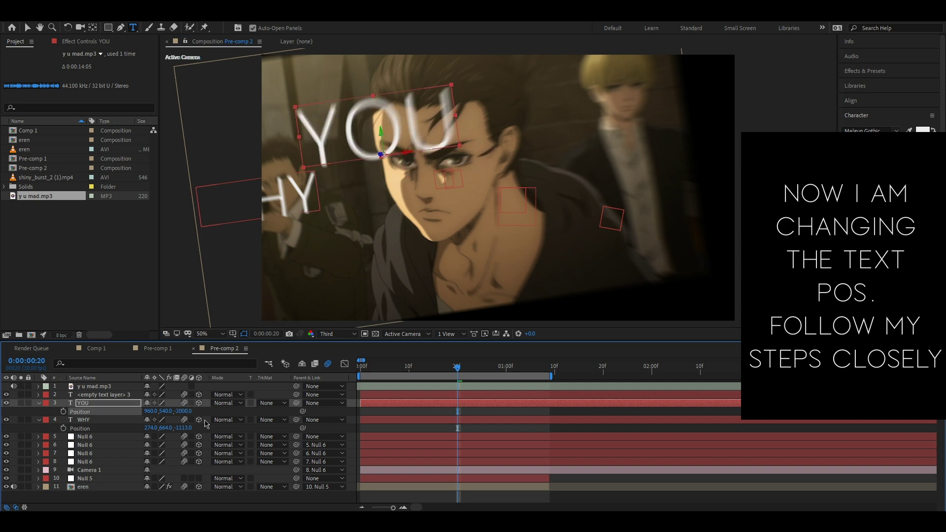
drag(169, 411, 335, 405)
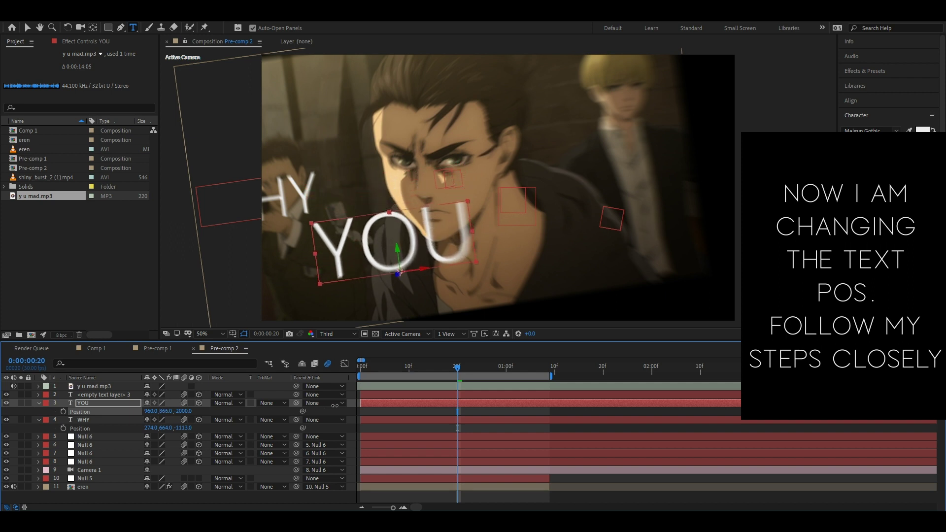
drag(334, 406, 327, 406)
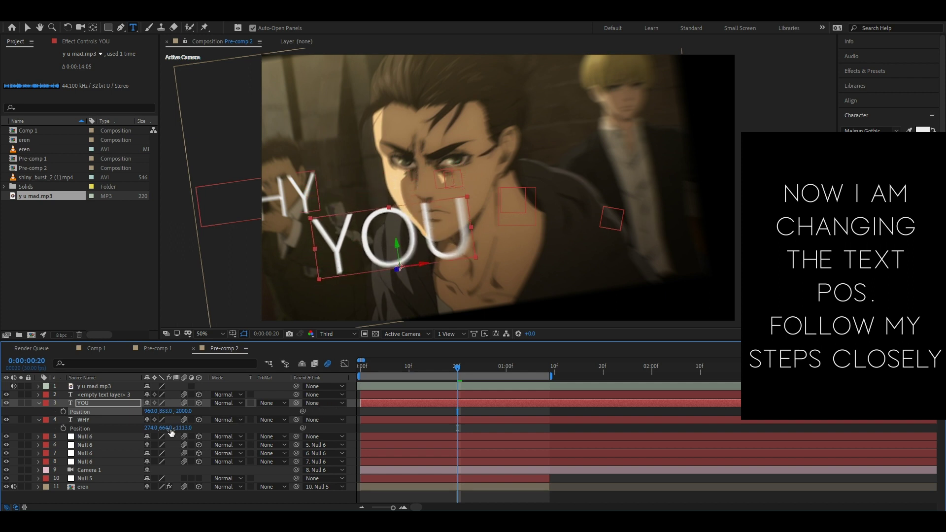
drag(151, 413, 371, 409)
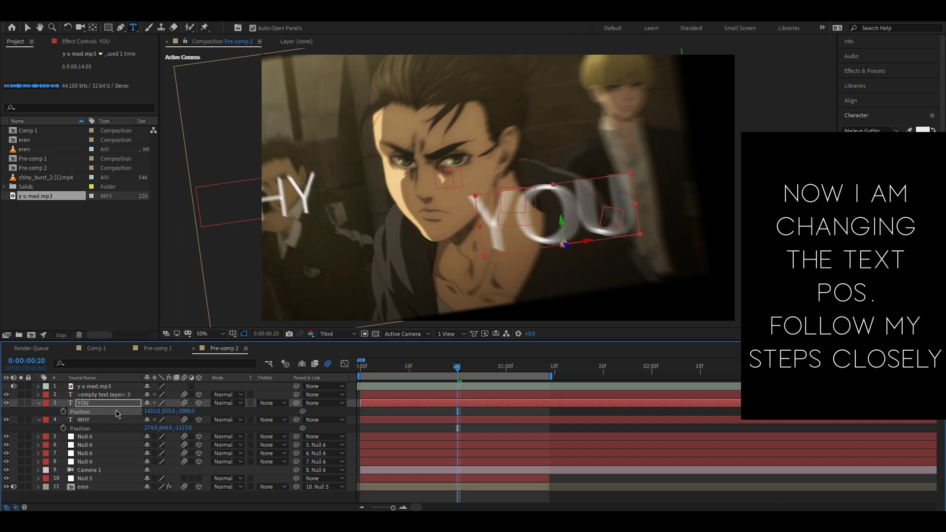
key(p)
Step: At frame 23, select the third empty text layer and show its Position
drag(458, 372, 453, 369)
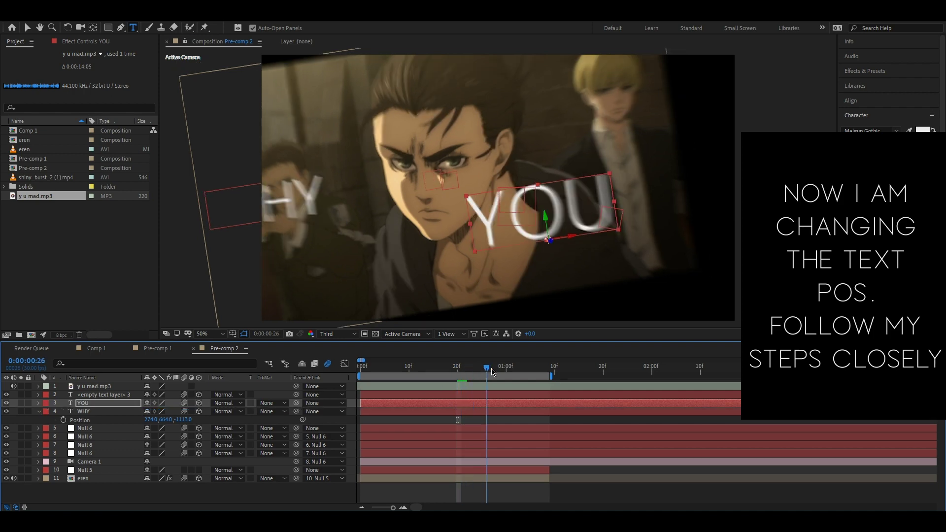
click(471, 367)
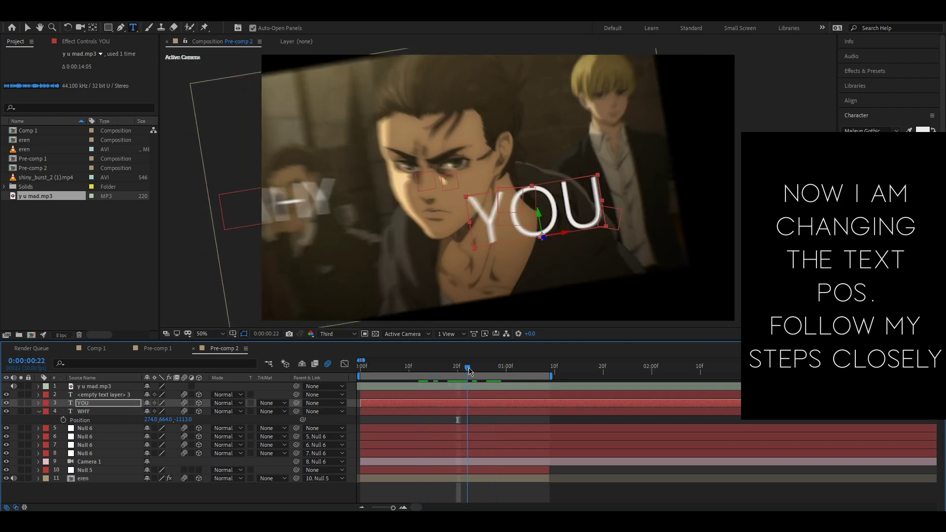
click(468, 396)
key(p)
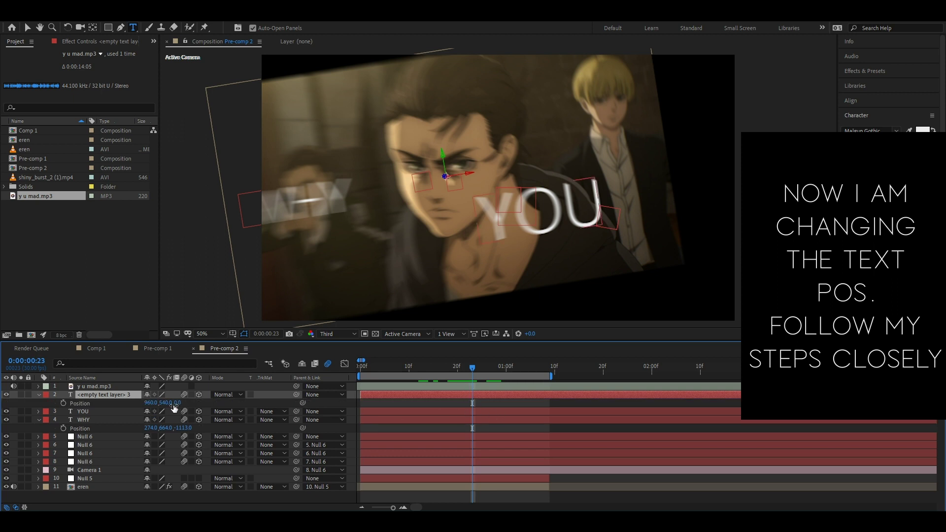
Step: Type MAD into the third text layer and set its depth to -4500
double_click(94, 396)
text(M)
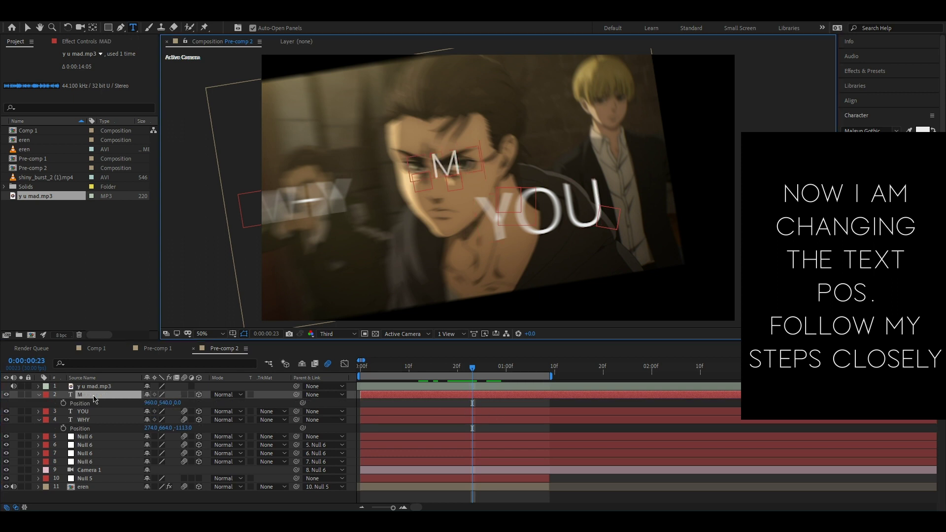
text(AD)
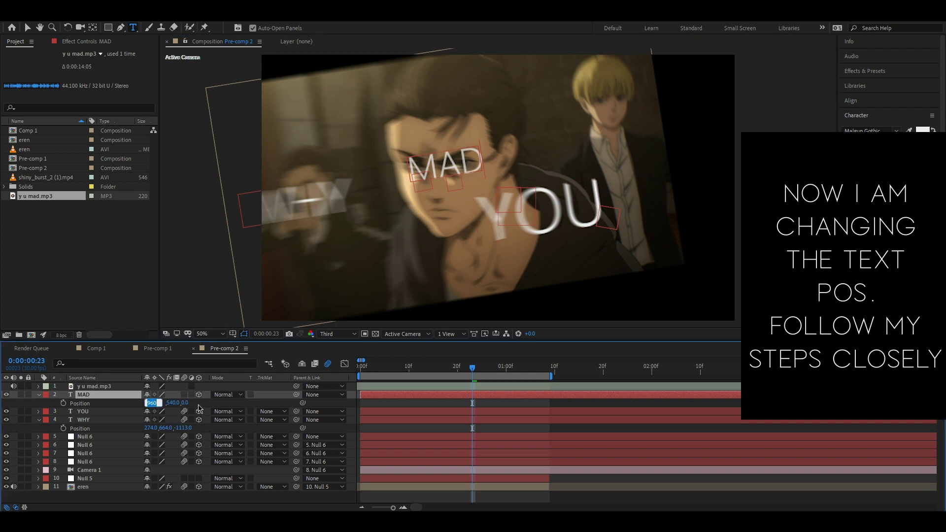
click(178, 403)
click(179, 403)
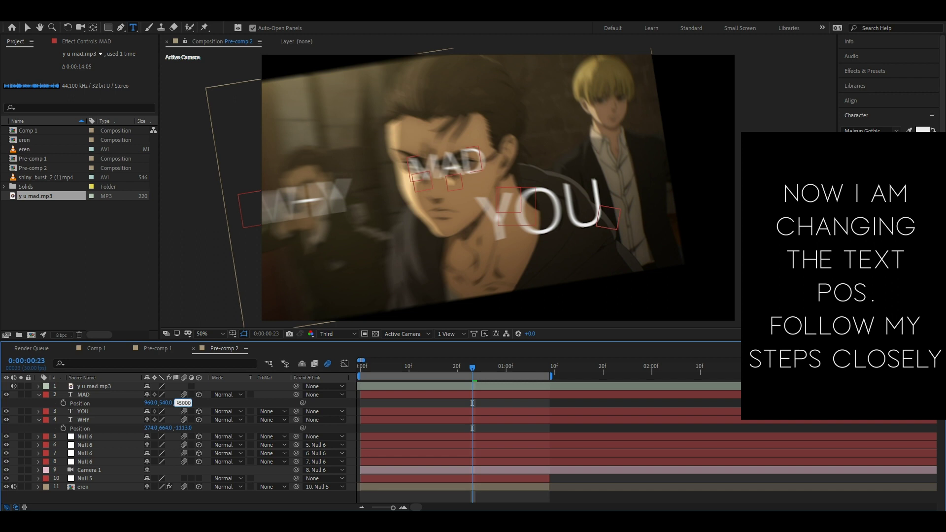
key(Return)
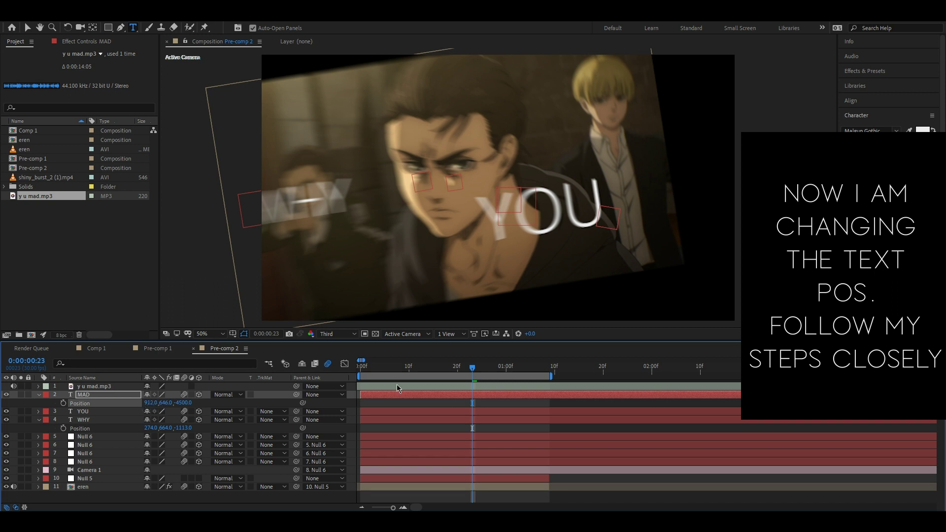
Step: Check MAD filling the frame near 1:04, then collapse the text layers' Position properties
mouse_move(482, 375)
mouse_down()
mouse_move(530, 367)
mouse_move(429, 365)
mouse_move(527, 367)
mouse_up()
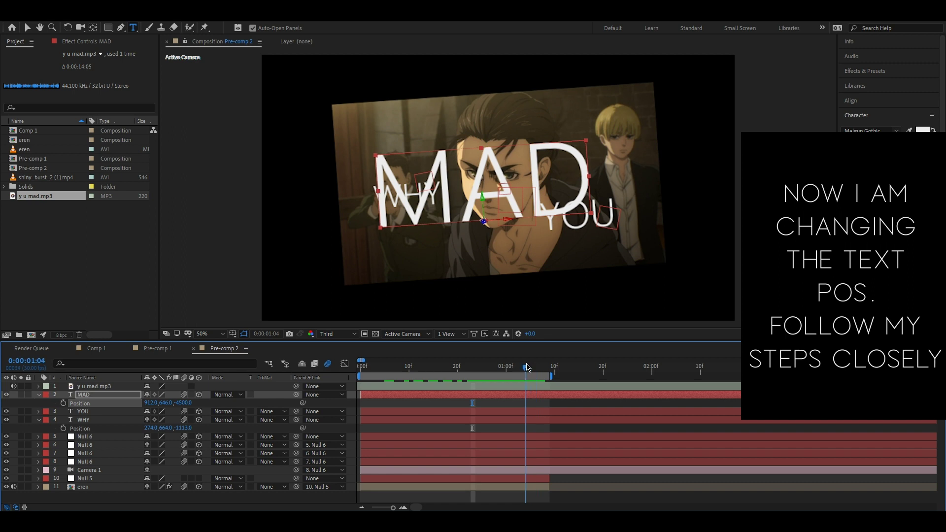
drag(528, 367, 526, 367)
click(39, 420)
click(39, 395)
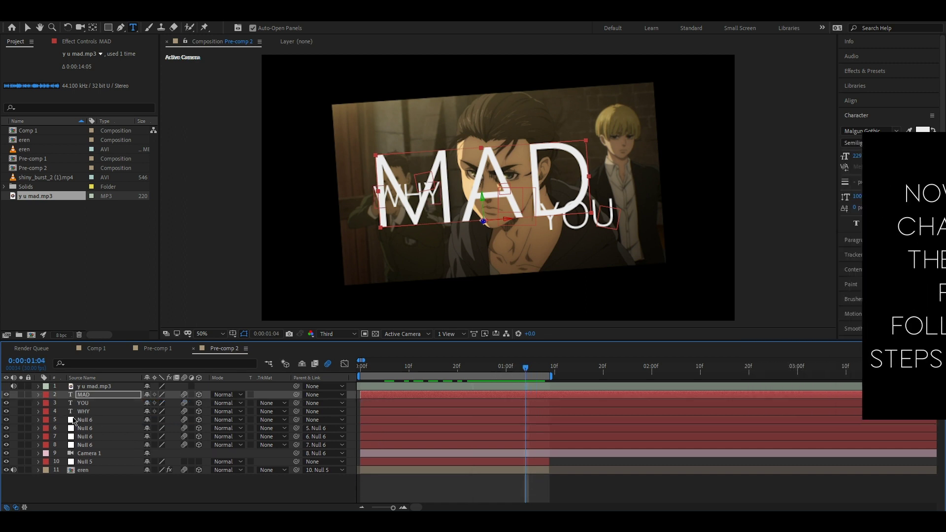
click(85, 411)
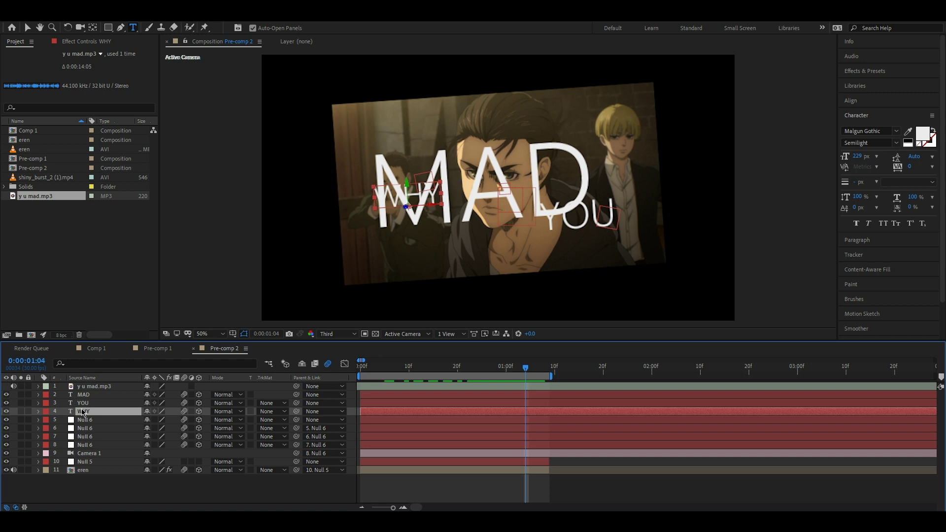
Step: Reveal rotation on the three text layers and tilt WHY to −3° on Z
shift+click(83, 394)
key(r)
scroll(155, 417, down, 2)
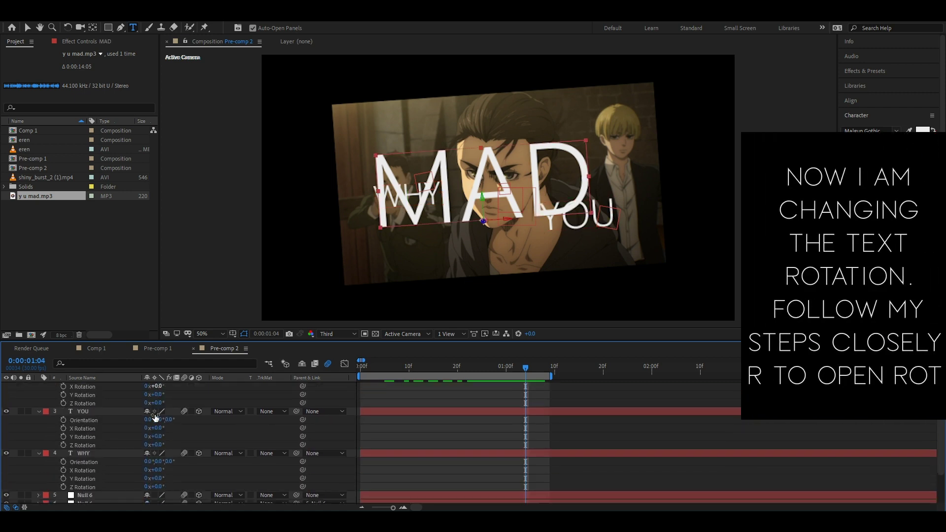
drag(378, 370, 408, 369)
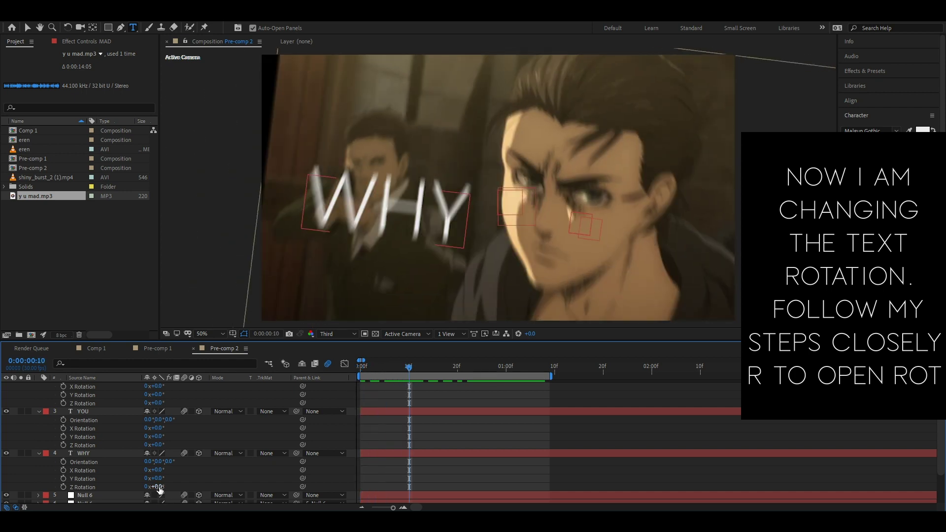
drag(153, 487, 161, 490)
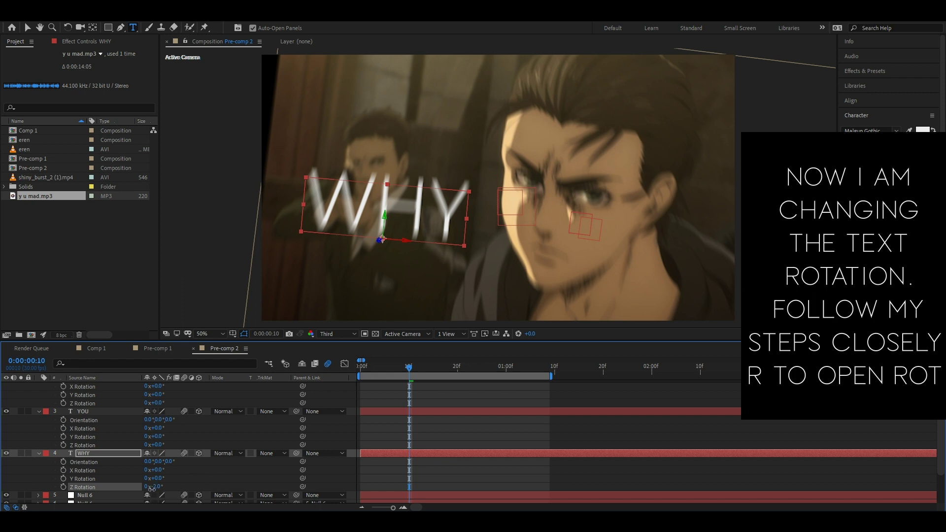
drag(151, 488, 155, 489)
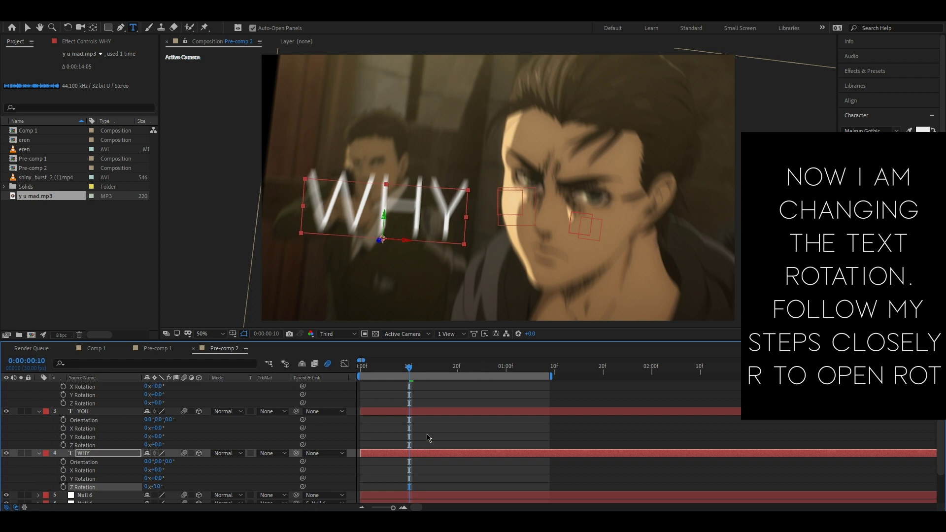
Step: Rotate the YOU text on Z at frame 22, where it first appears
click(432, 412)
click(468, 370)
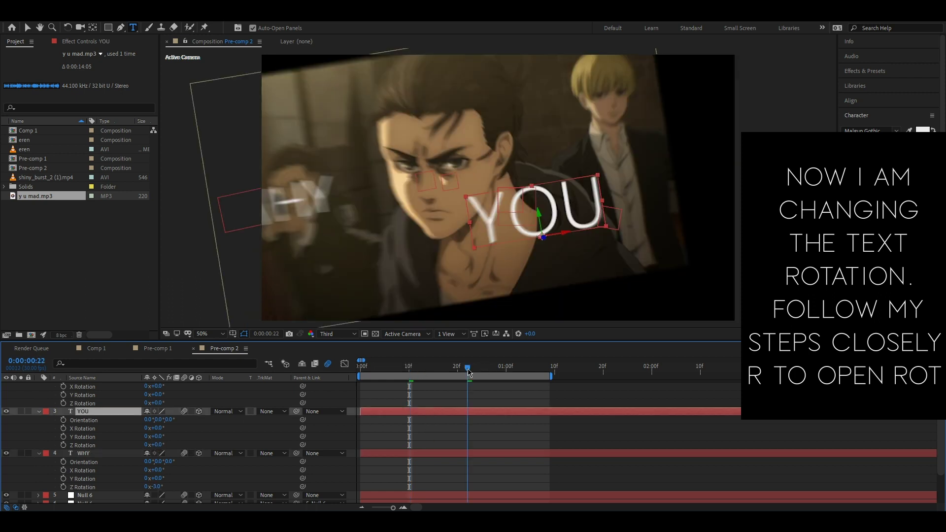
drag(155, 445, 160, 444)
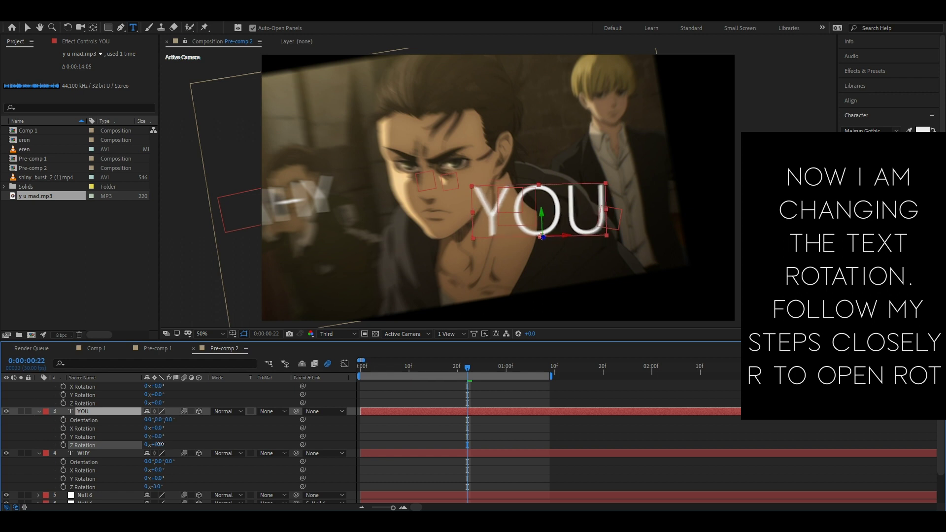
Step: Tilt MAD about 5° on Z and preview the rotated text from the start
drag(479, 372, 516, 371)
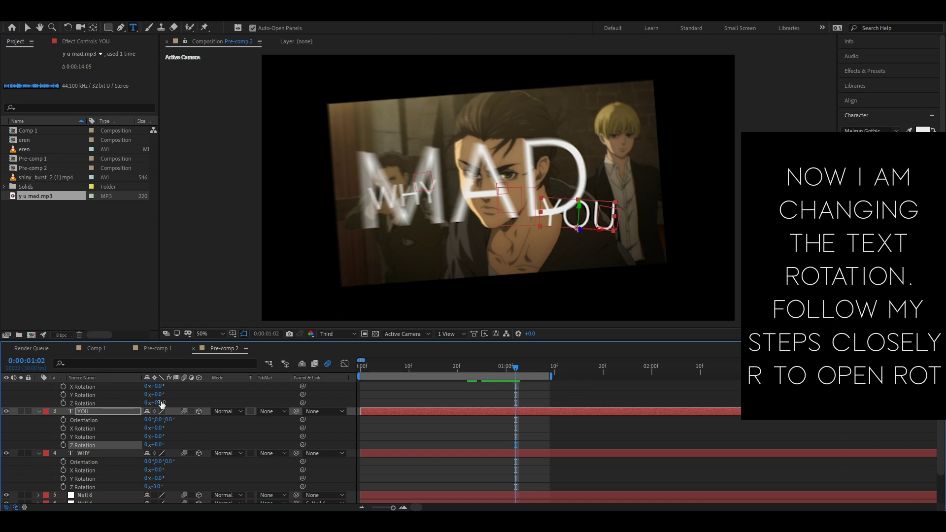
drag(162, 403, 161, 402)
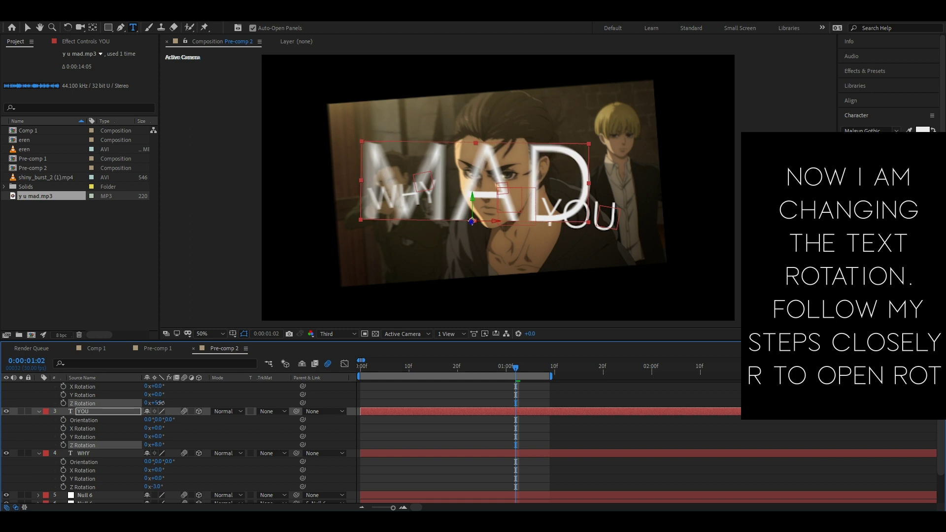
click(365, 367)
key(space)
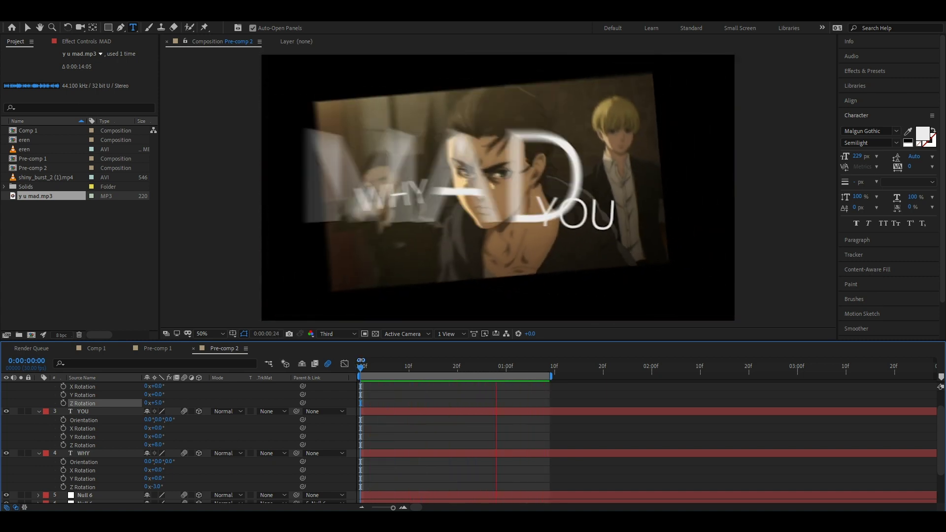
Step: Stop the preview, return to the first frame and collapse the three layers' rotation properties
key(space)
drag(377, 367, 361, 367)
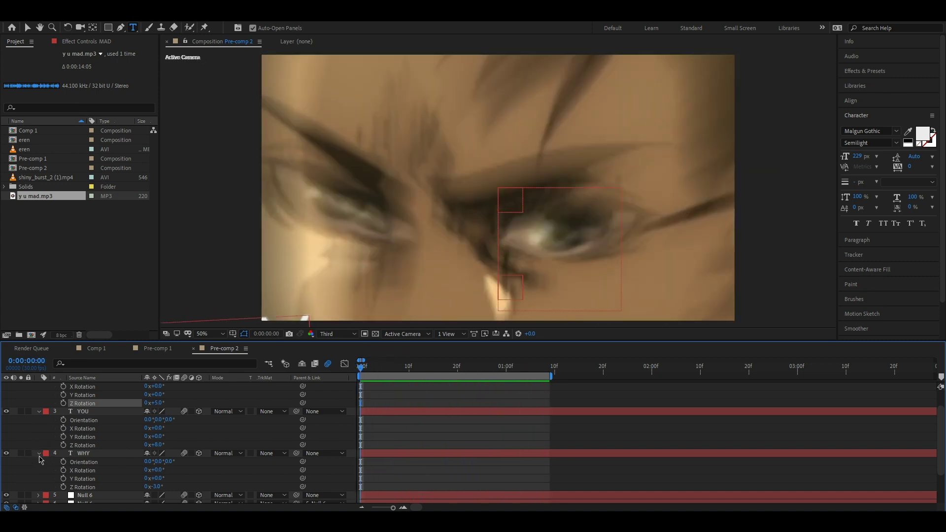
click(38, 454)
click(39, 412)
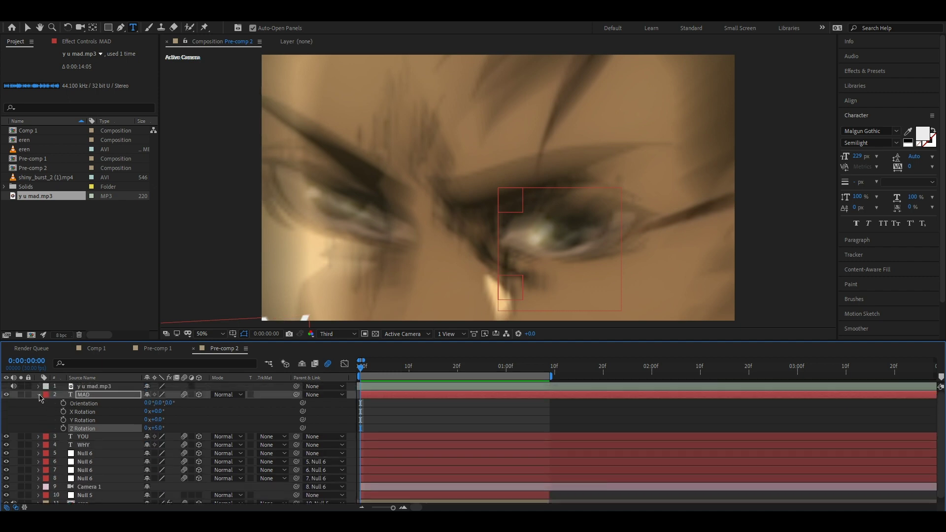
click(39, 395)
Step: Search Effects & Presets for 'cloud' and apply RandLet..Color (Red) to WHY
click(864, 71)
click(872, 83)
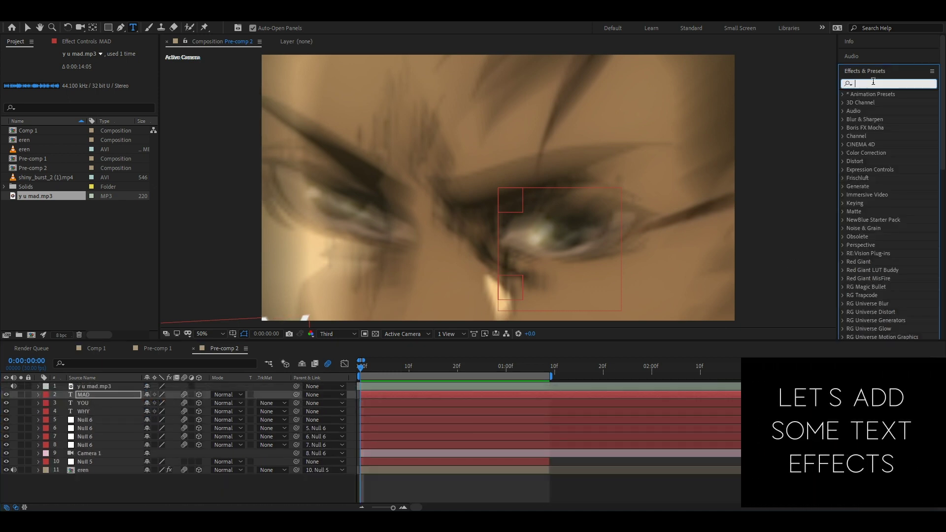
text(cloud)
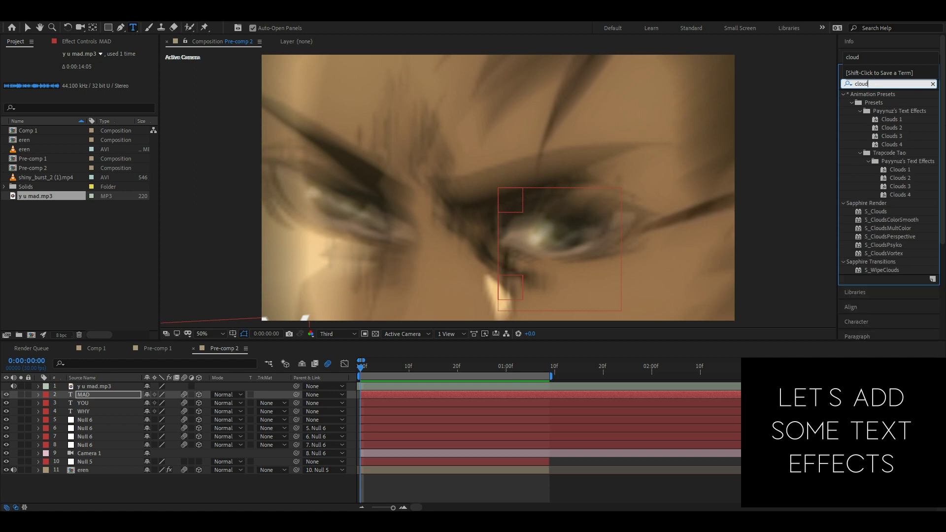
click(864, 117)
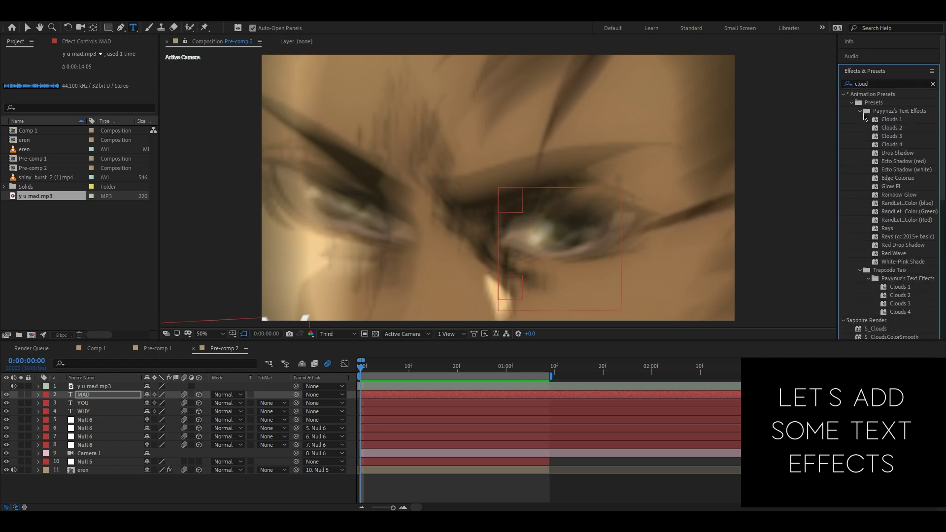
scroll(900, 169, down, 2)
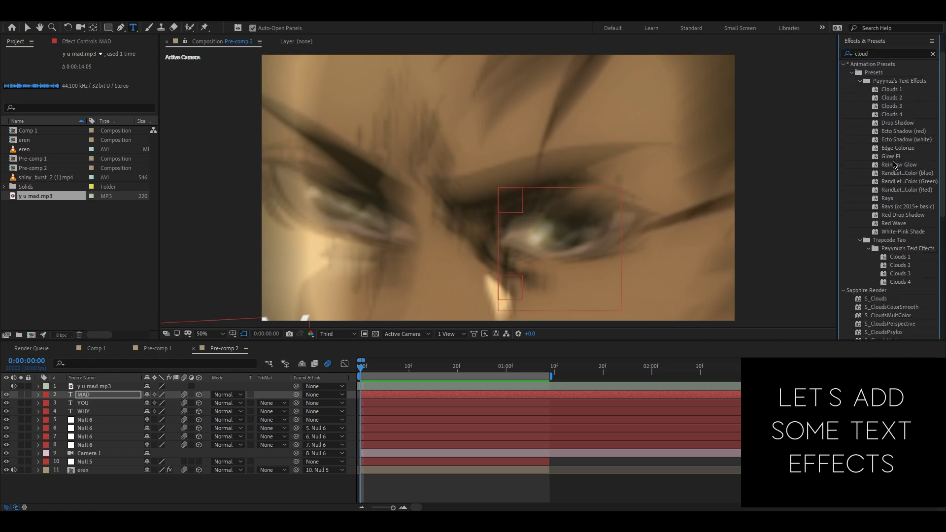
drag(912, 193, 133, 411)
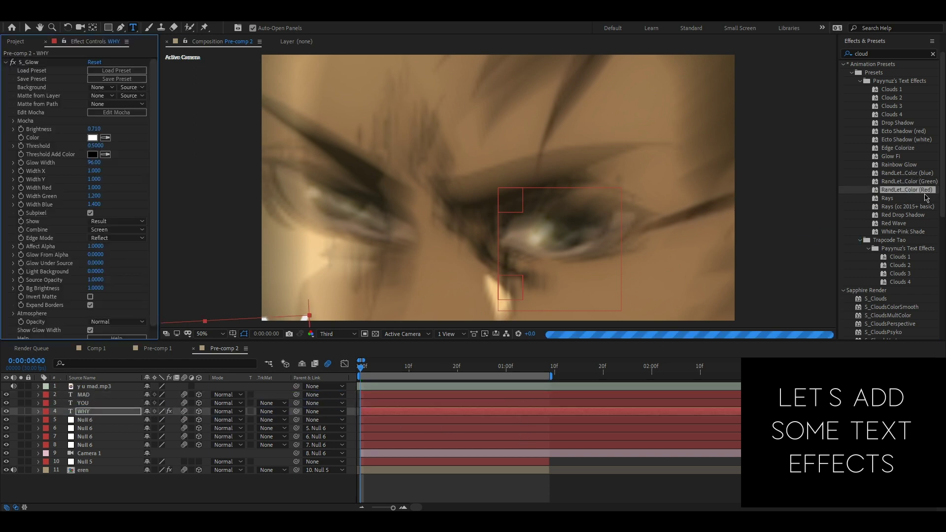
Step: Apply the same red glow preset to YOU and MAD, then search presets for 'drop shadow'
key(v)
click(388, 403)
click(388, 404)
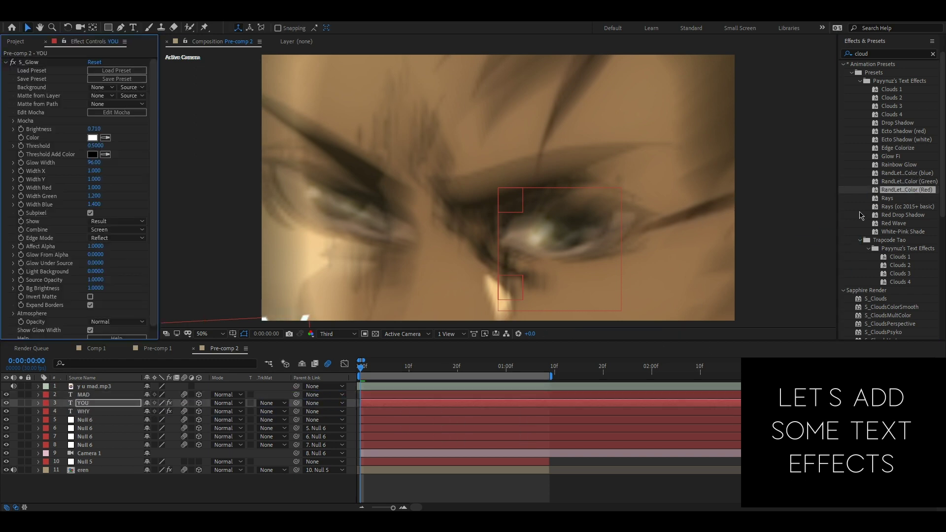
drag(892, 194, 423, 396)
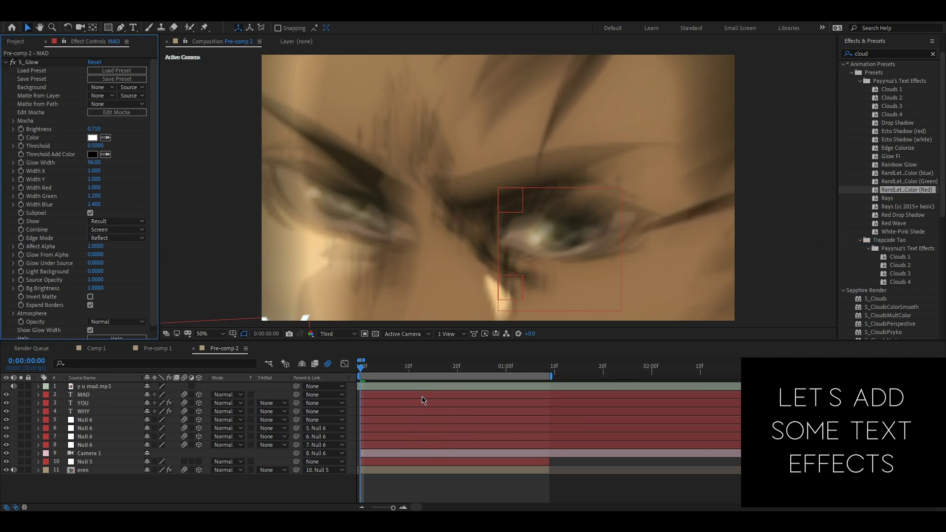
double_click(869, 53)
text(drop shadow)
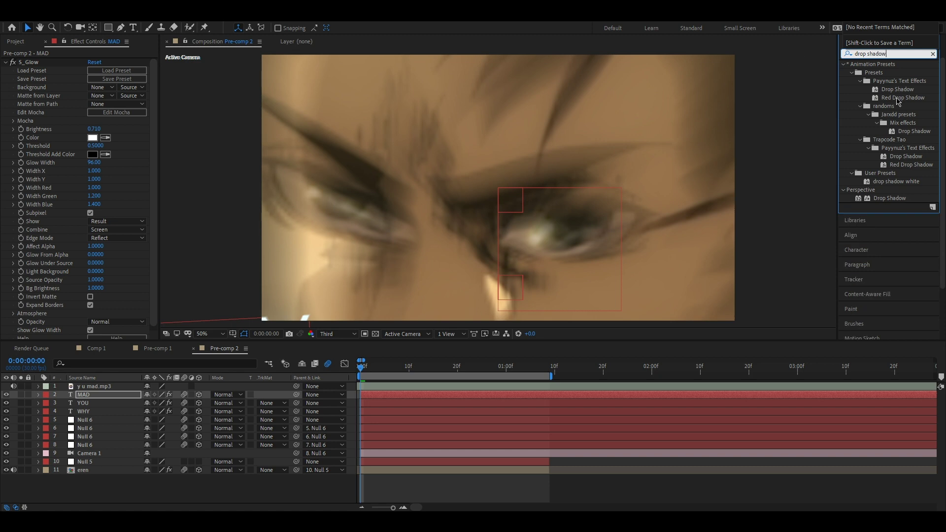
Step: Apply the Drop Shadow preset to MAD, YOU and WHY
drag(895, 92, 383, 395)
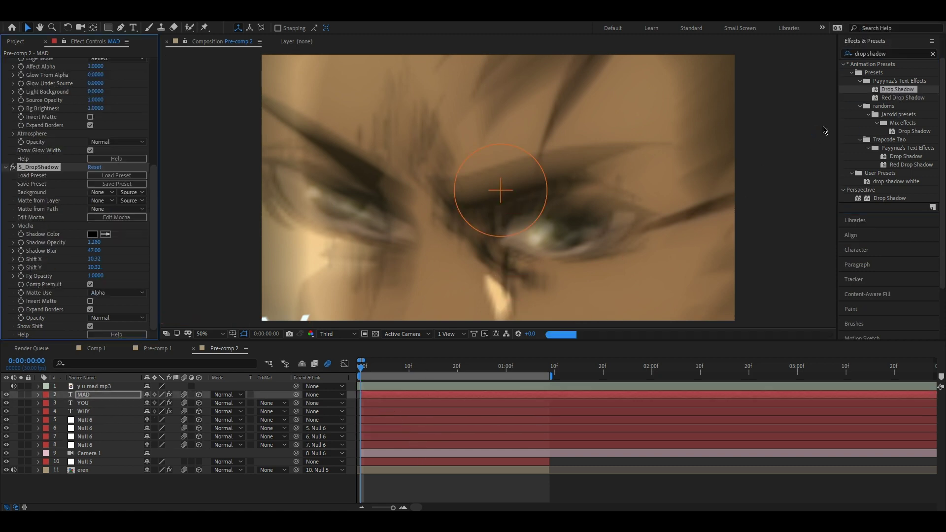
drag(885, 94, 412, 403)
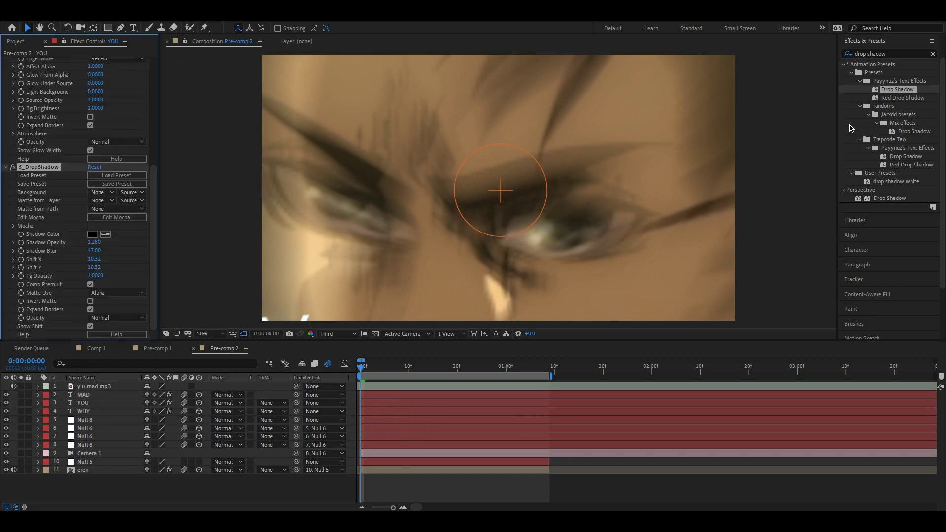
drag(890, 93, 415, 411)
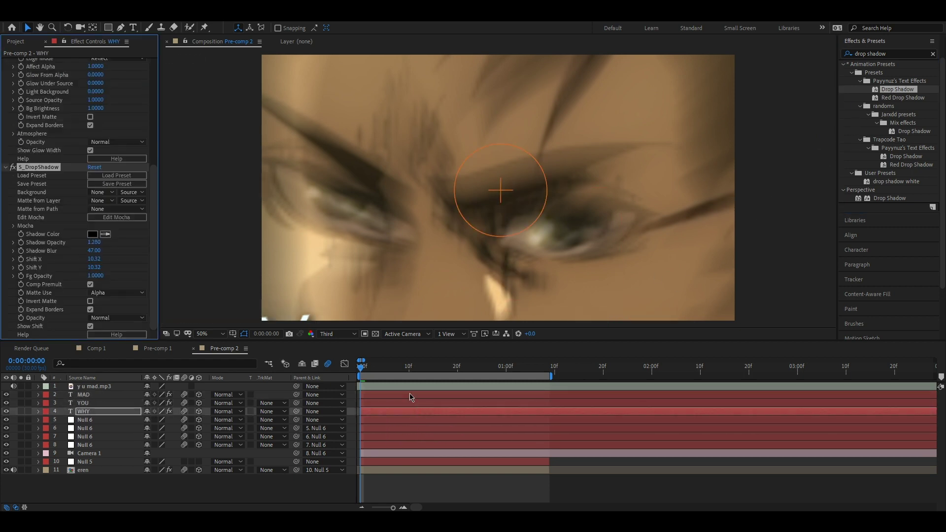
Step: Preview the shadowed text, inspect frame 1:04, and search presets for 'rays'
drag(362, 372, 365, 374)
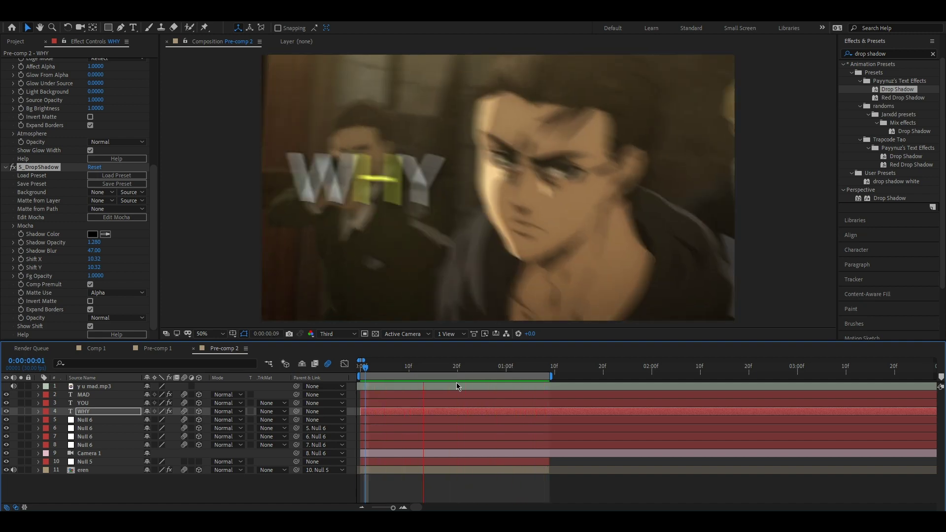
key(space)
drag(468, 373, 525, 375)
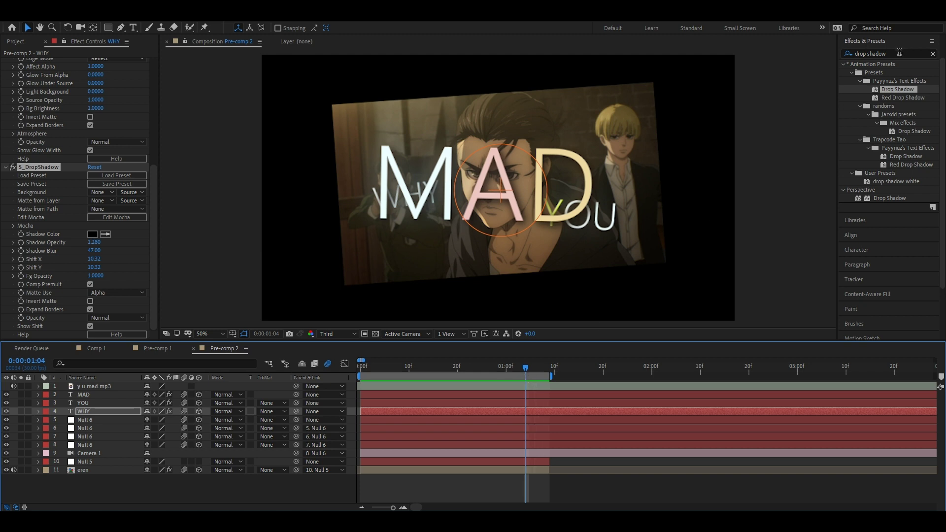
text(rays)
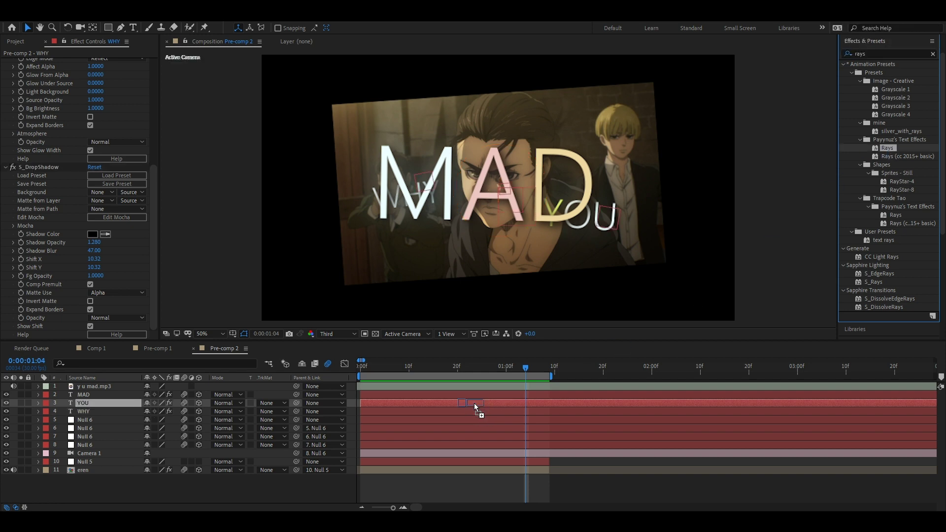
Step: Apply the Rays preset to WHY, YOU and MAD
drag(888, 149, 468, 410)
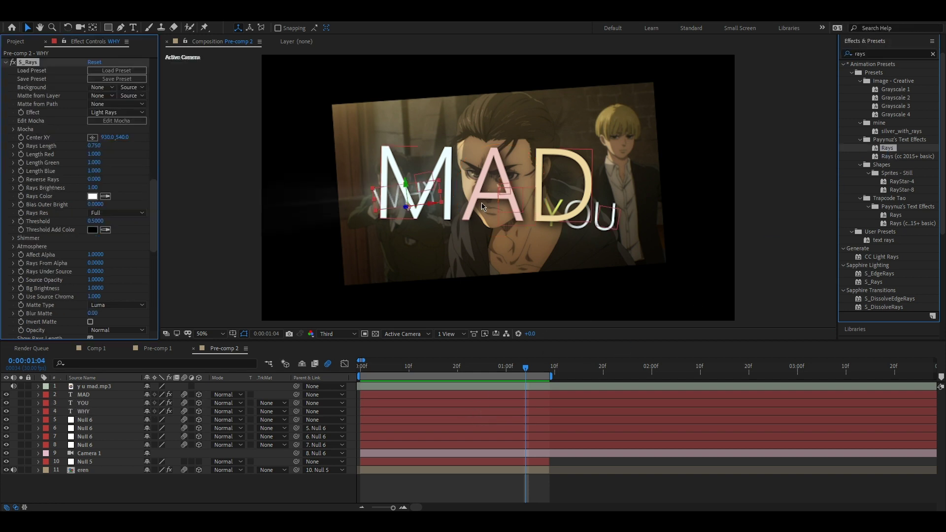
drag(888, 149, 480, 402)
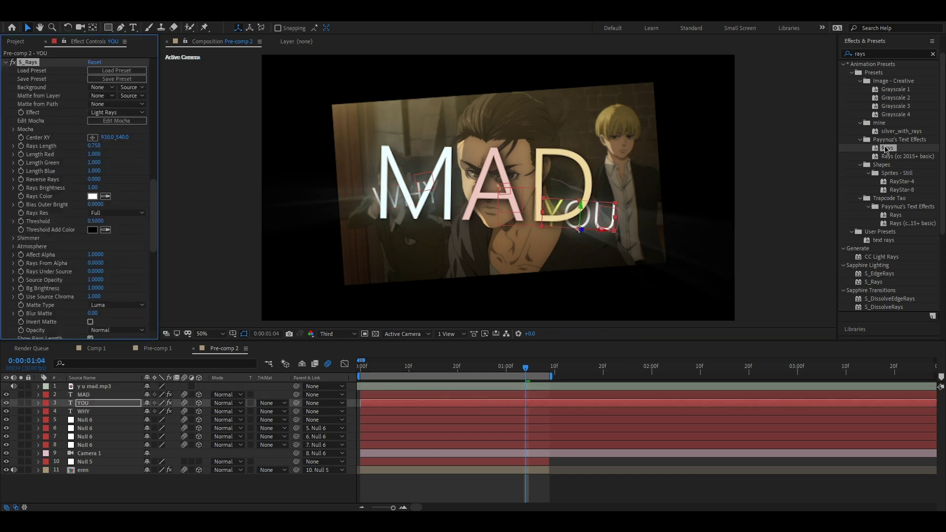
drag(456, 402, 461, 397)
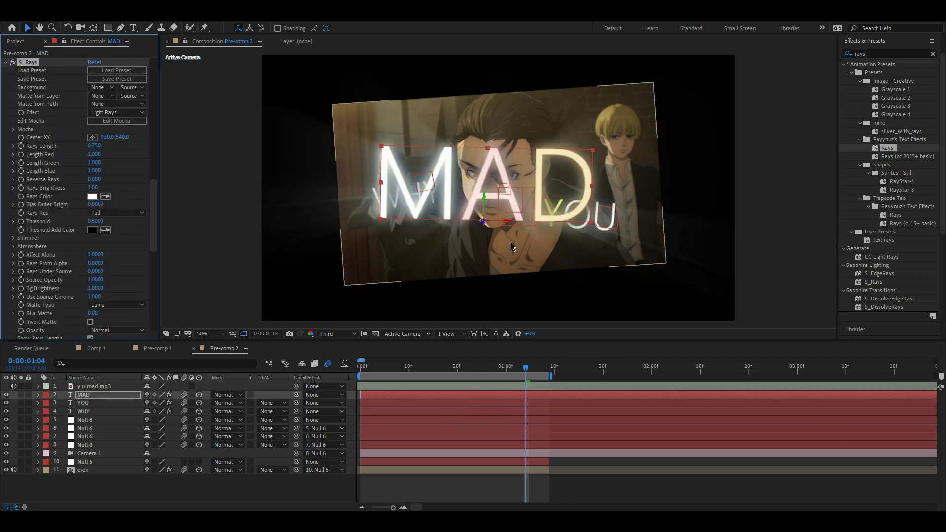
Step: Preview the glowing text, then scale Null 6 up to 110% for the closing zoom
click(380, 373)
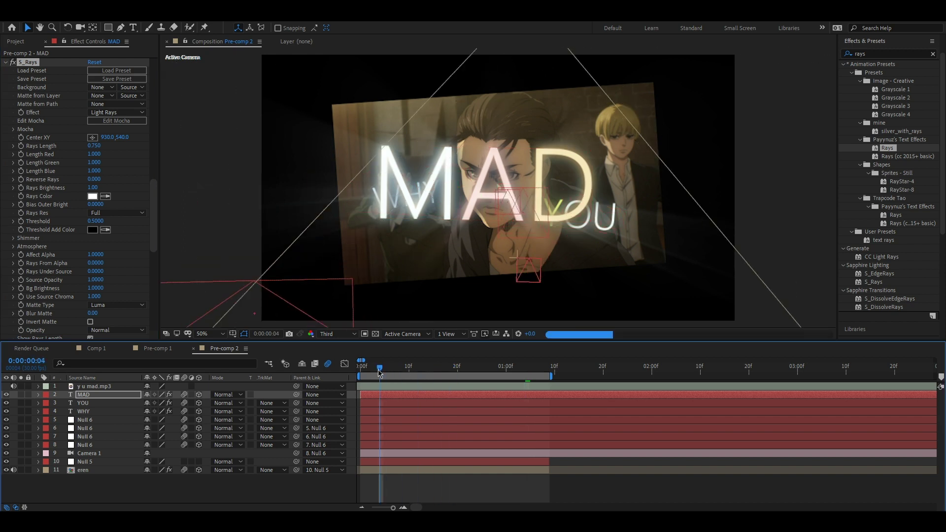
key(space)
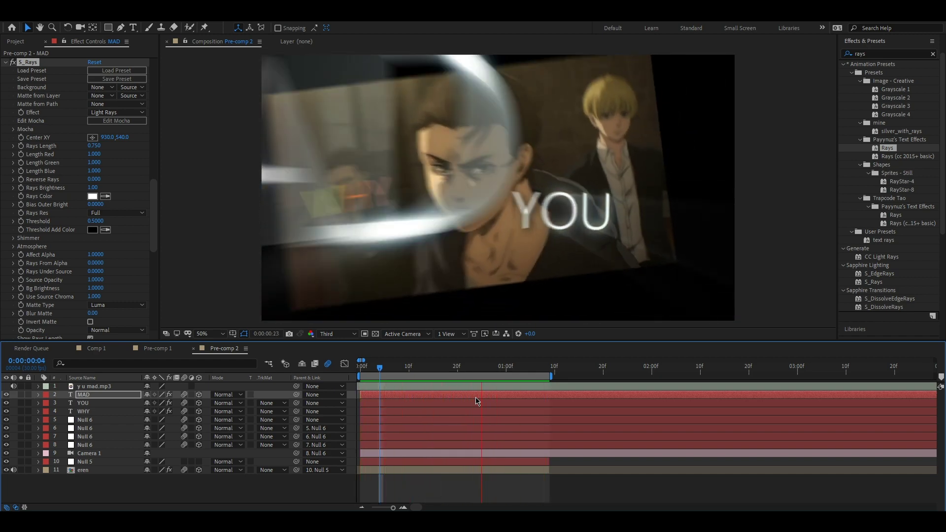
key(space)
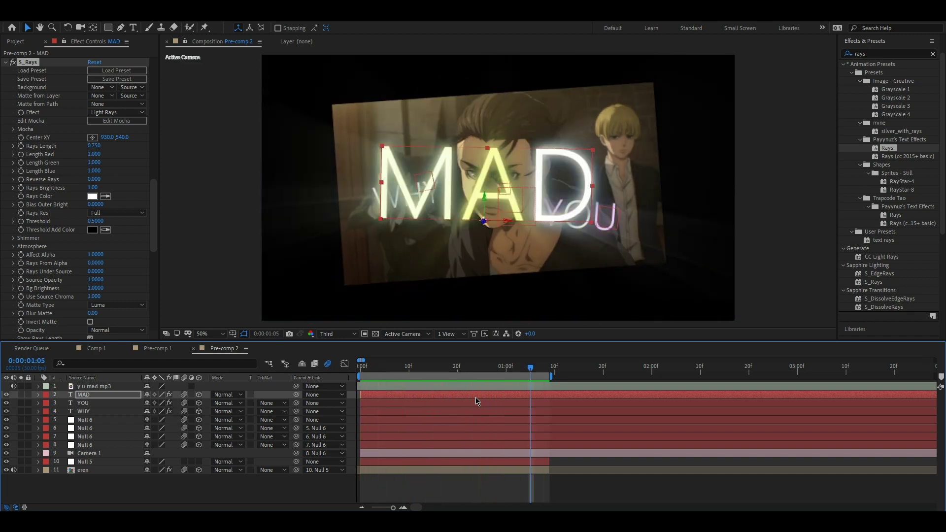
drag(155, 428, 156, 428)
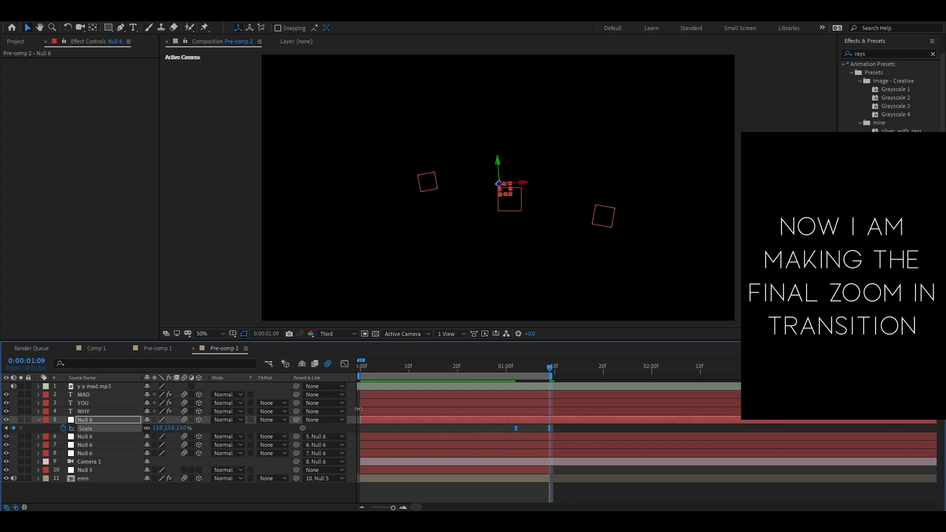
Step: Steepen the Null 6 Scale curve in the Graph Editor and scrub through the final zoom
click(344, 365)
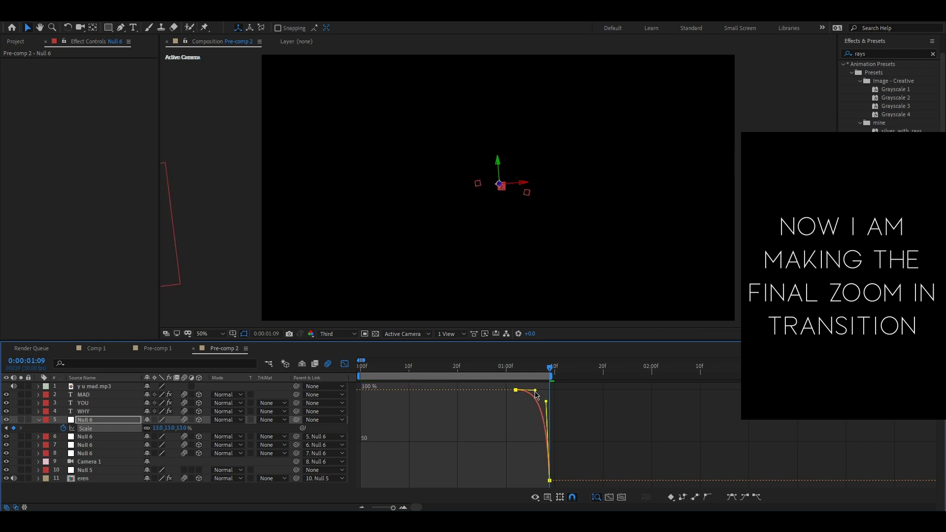
click(343, 364)
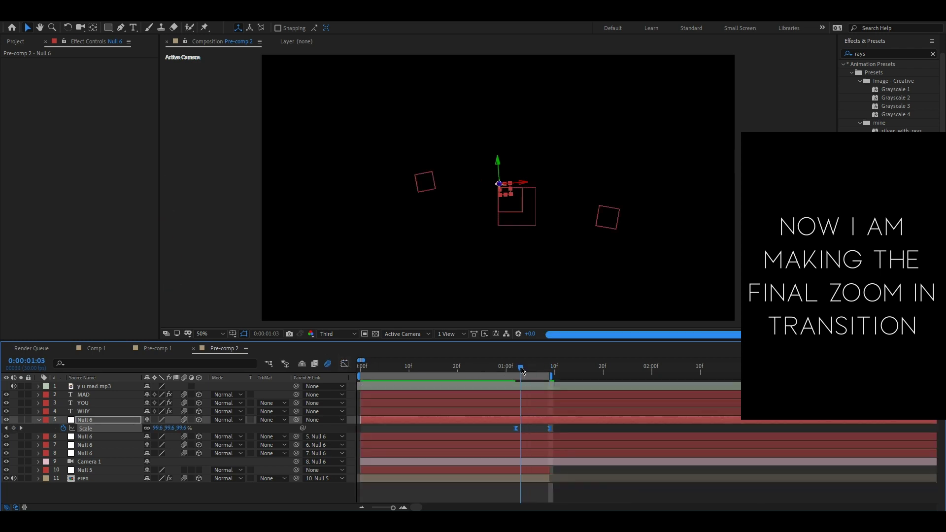
mouse_move(522, 370)
mouse_down()
mouse_move(545, 369)
mouse_move(438, 373)
mouse_up()
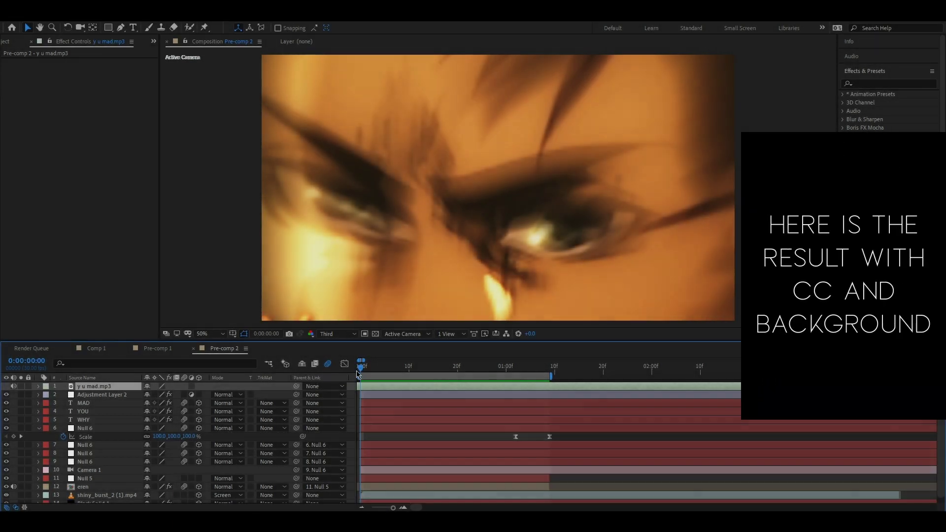
key(space)
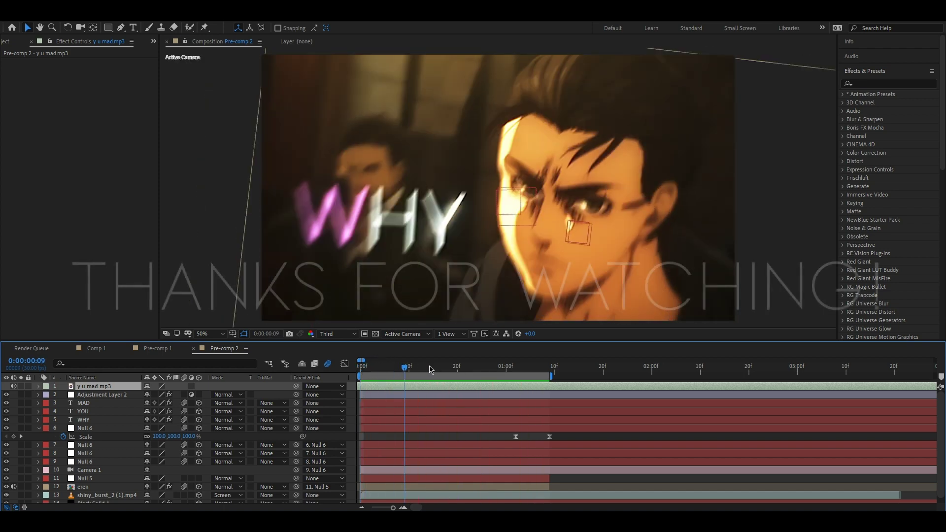
click(530, 367)
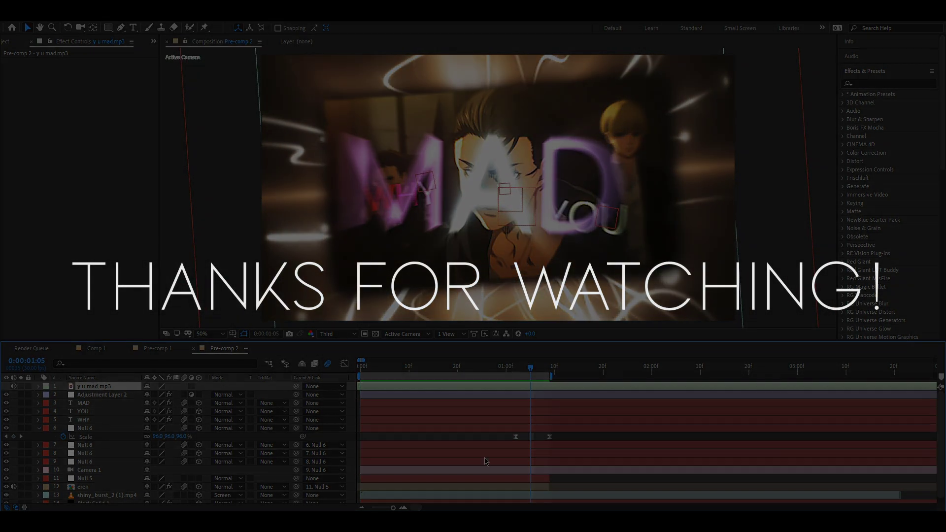